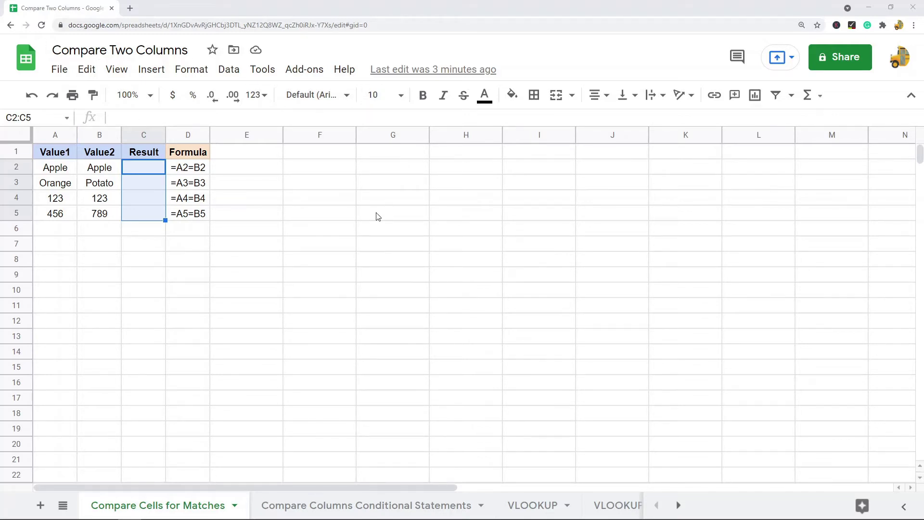
- Enter the formula =A2=B2 in C2 so it returns TRUE
click(324, 173)
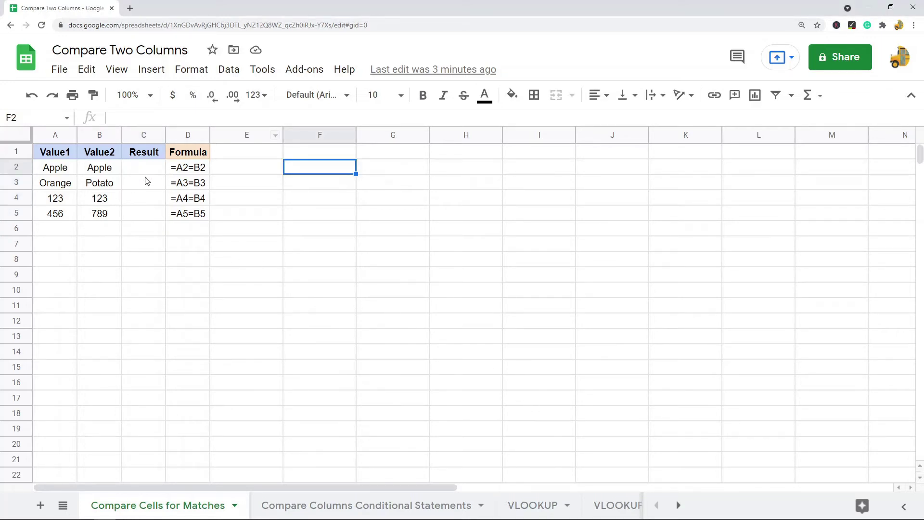
click(54, 135)
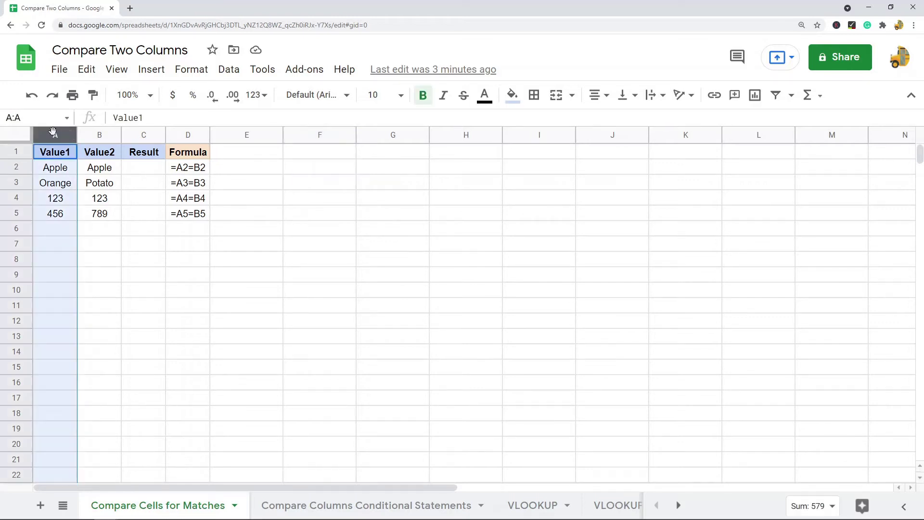
click(92, 131)
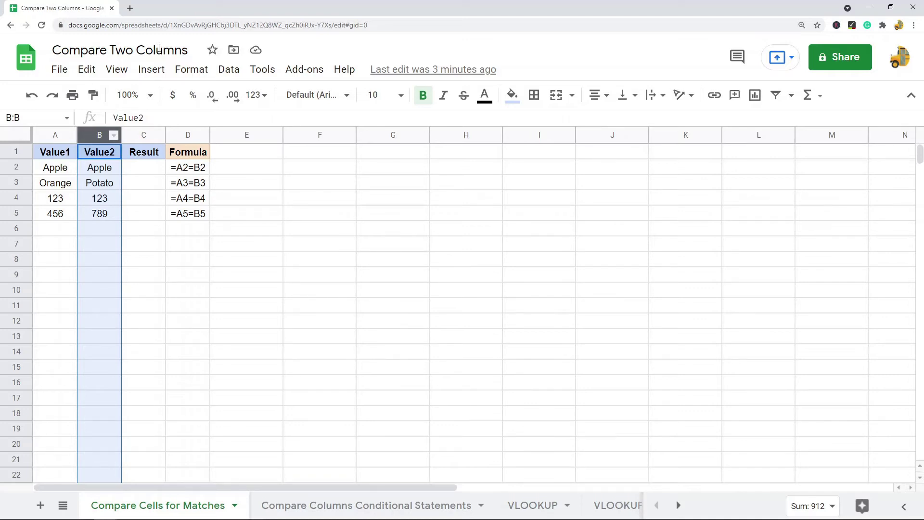
click(143, 170)
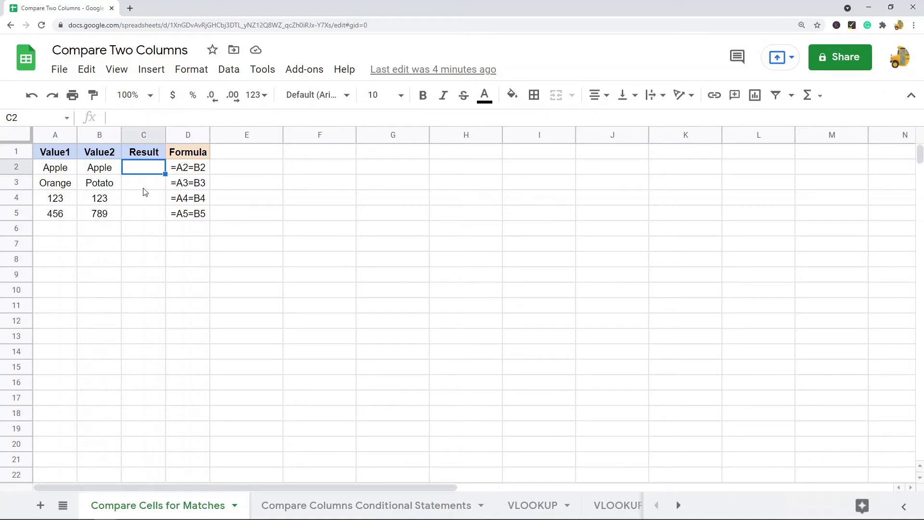
text(=)
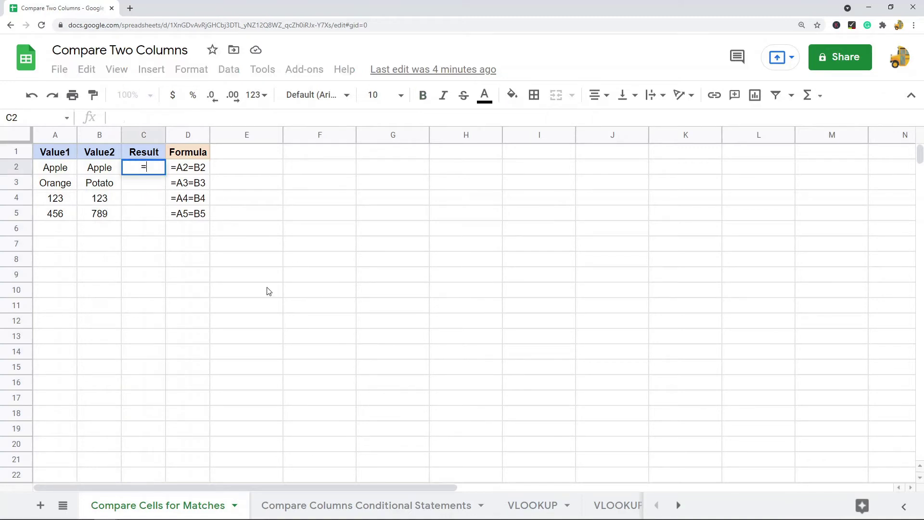
click(63, 171)
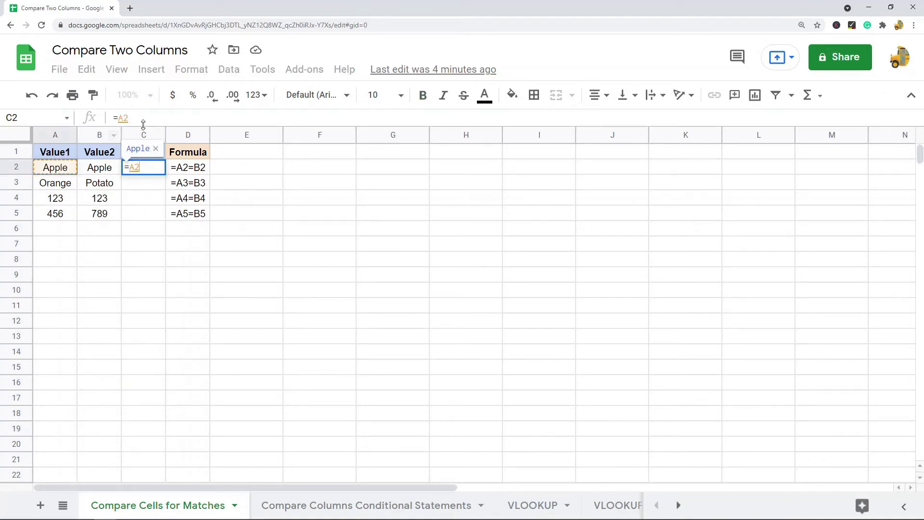
text(=)
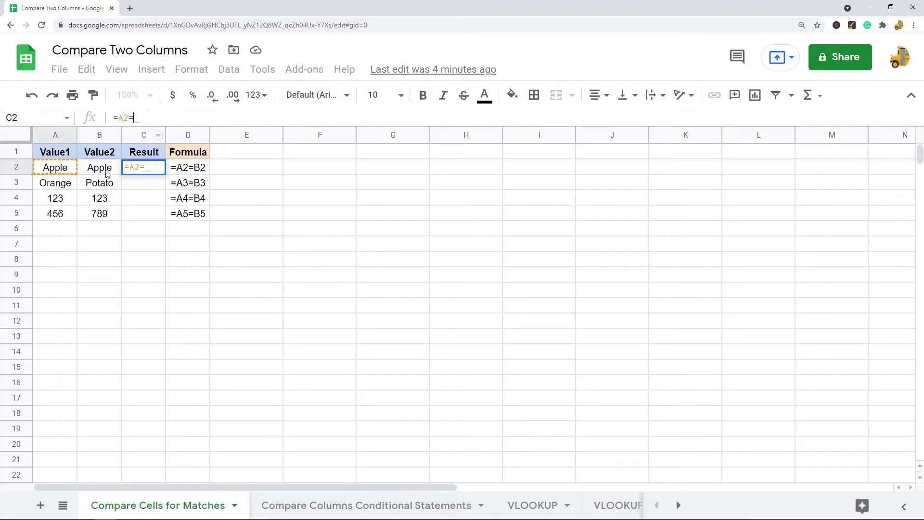
click(107, 172)
key(Return)
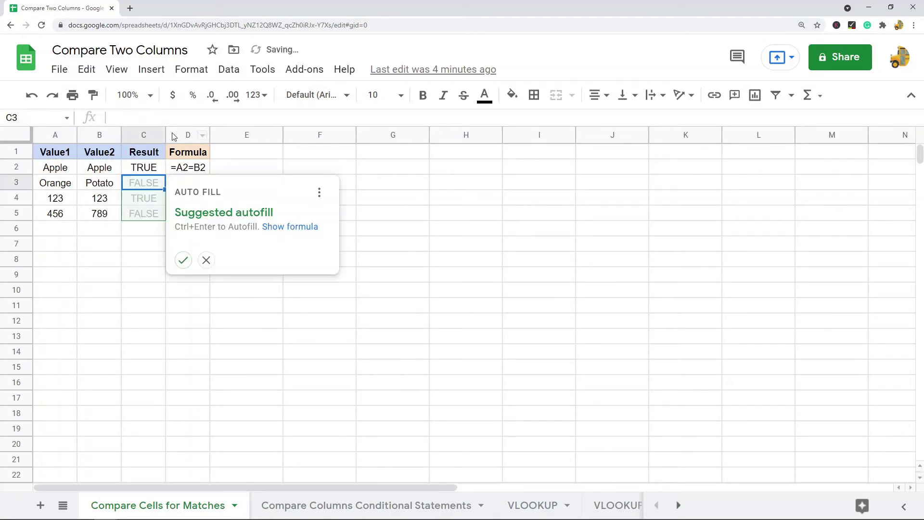
click(144, 172)
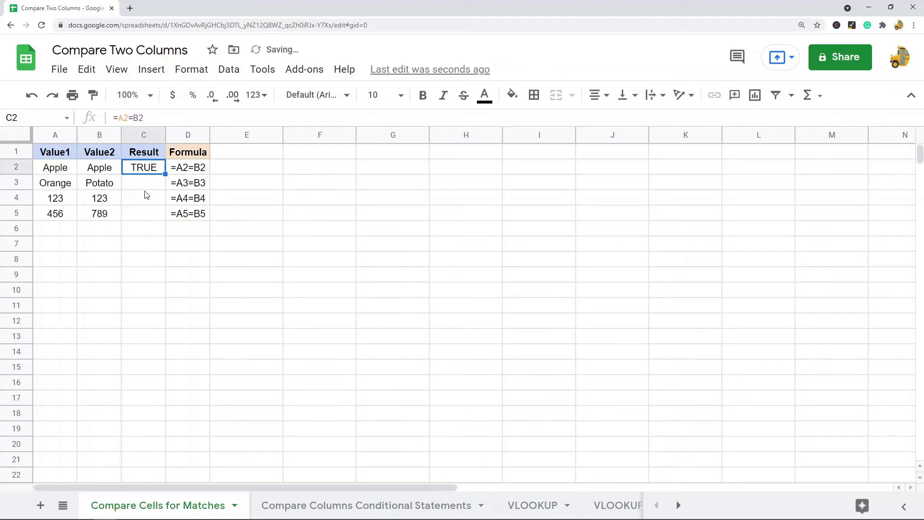
- Copy the C2 comparison formula into C3:C5, giving FALSE, TRUE, FALSE
key(ctrl+c)
drag(145, 185, 150, 217)
key(ctrl+v)
click(131, 291)
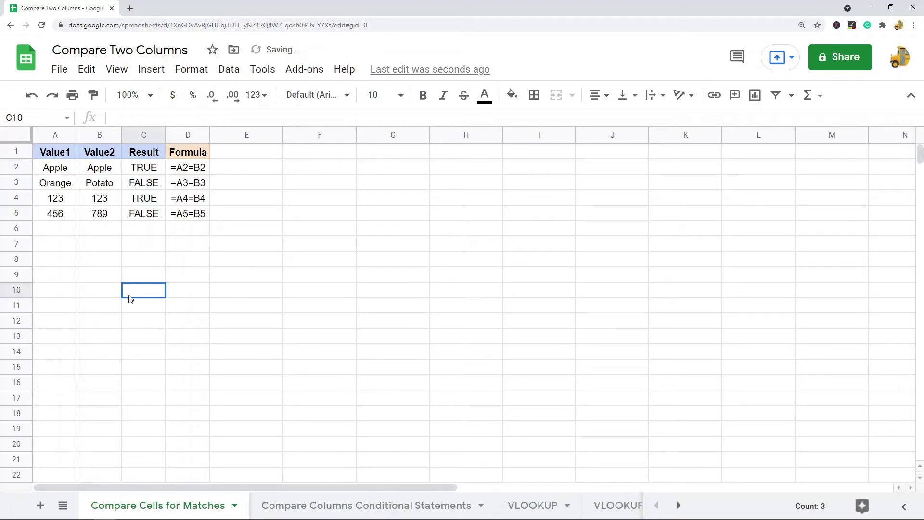
click(143, 185)
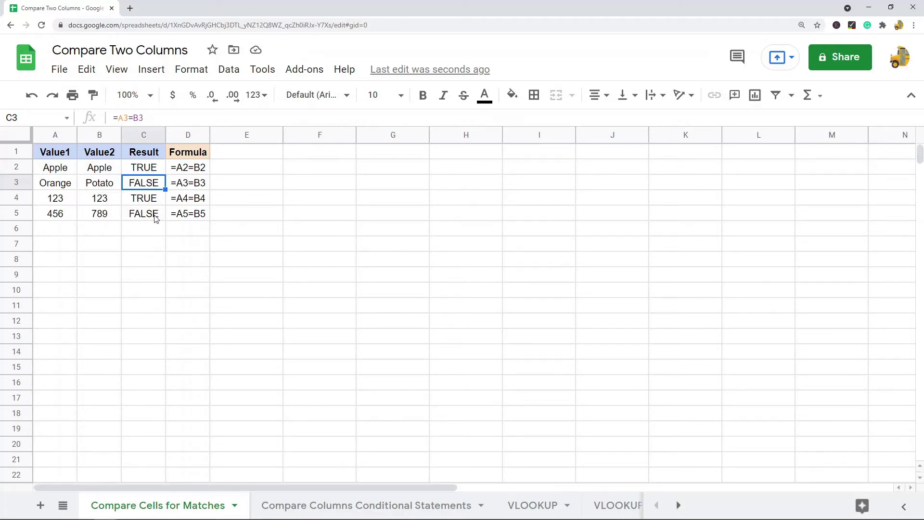
- Review the existing comparison results and the Value1/Value2 data
drag(154, 215, 153, 170)
drag(65, 174, 99, 212)
click(310, 260)
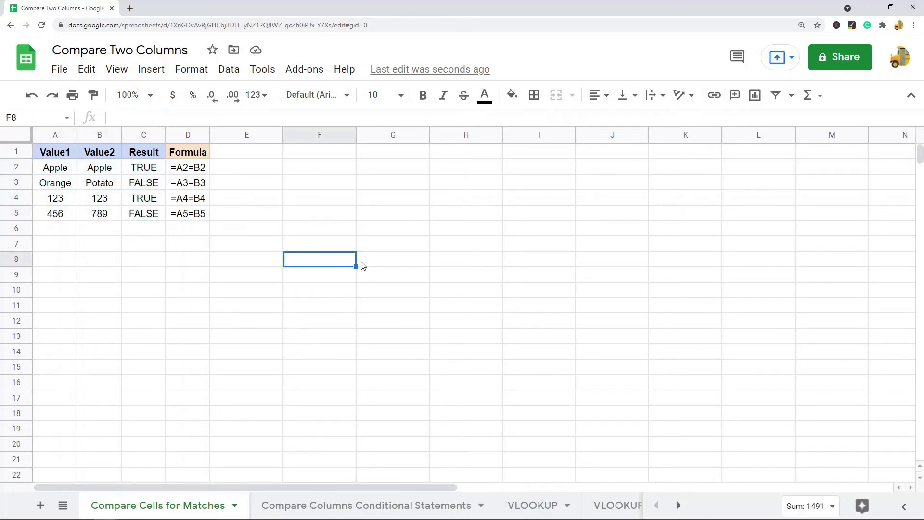
click(51, 137)
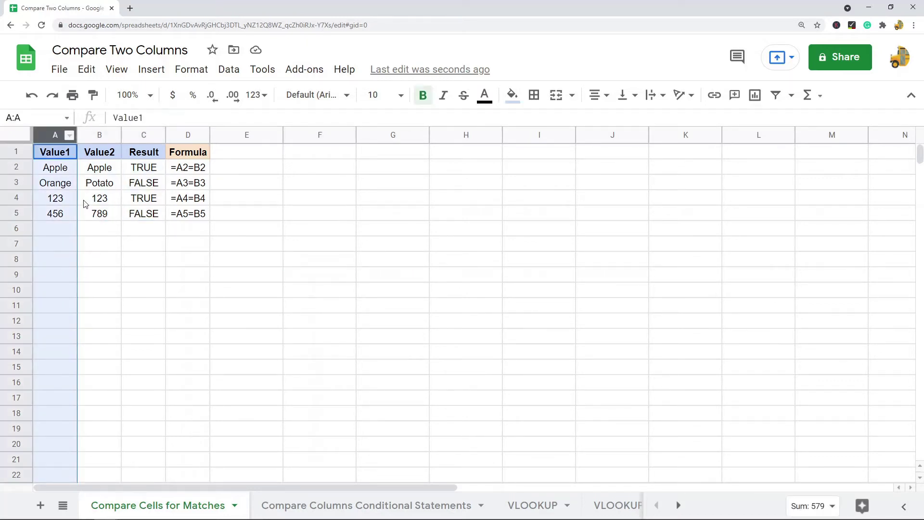
scroll(82, 298, down, 20)
scroll(84, 298, down, 7)
scroll(77, 295, up, 20)
double_click(52, 229)
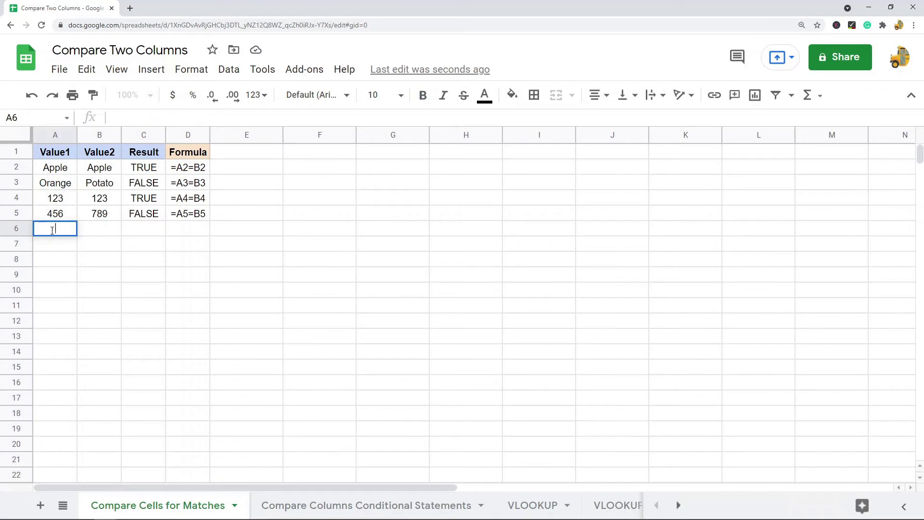
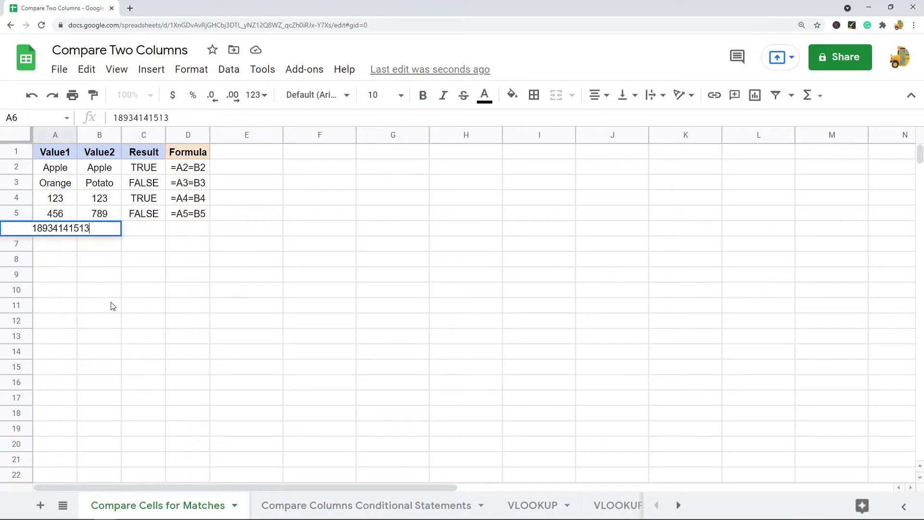
click(112, 306)
click(101, 230)
text(5315435613413)
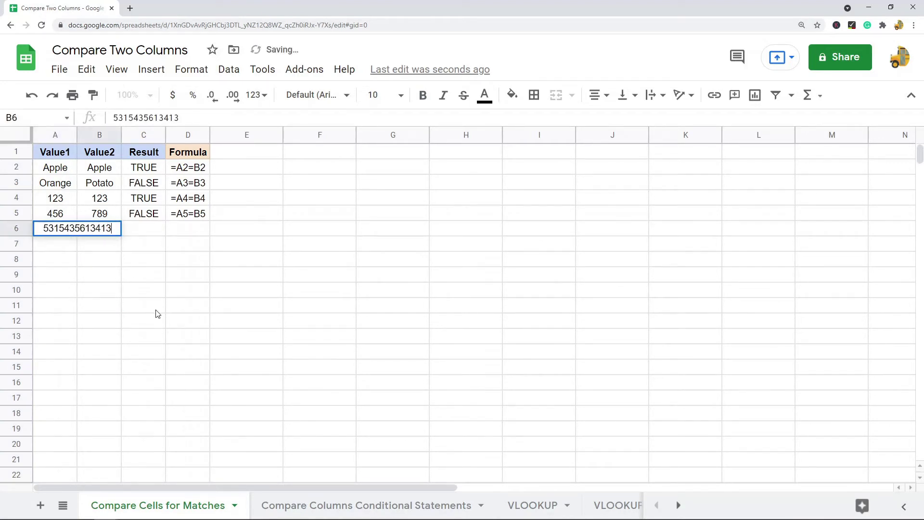
click(157, 310)
drag(77, 135, 219, 135)
- Fill the comparison formula down into C6 as =A6=B6, returning FALSE
click(85, 236)
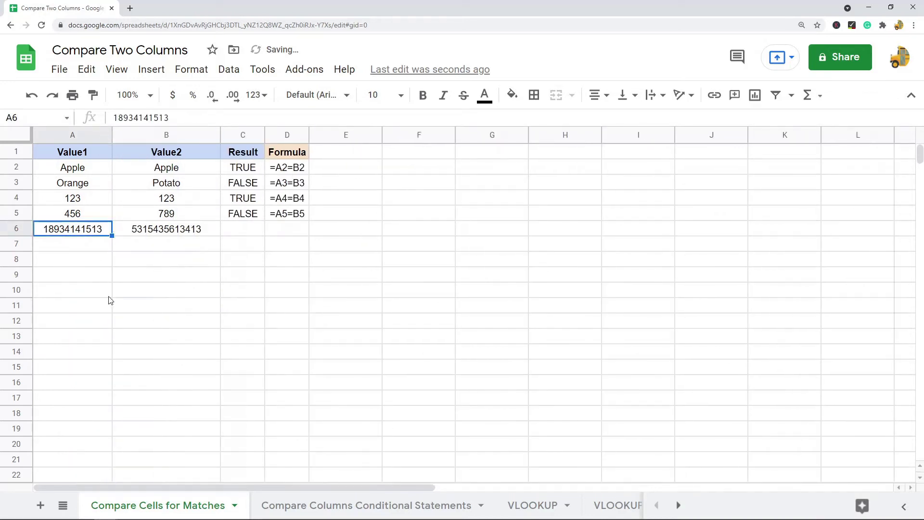
click(178, 230)
click(88, 245)
click(178, 243)
click(178, 233)
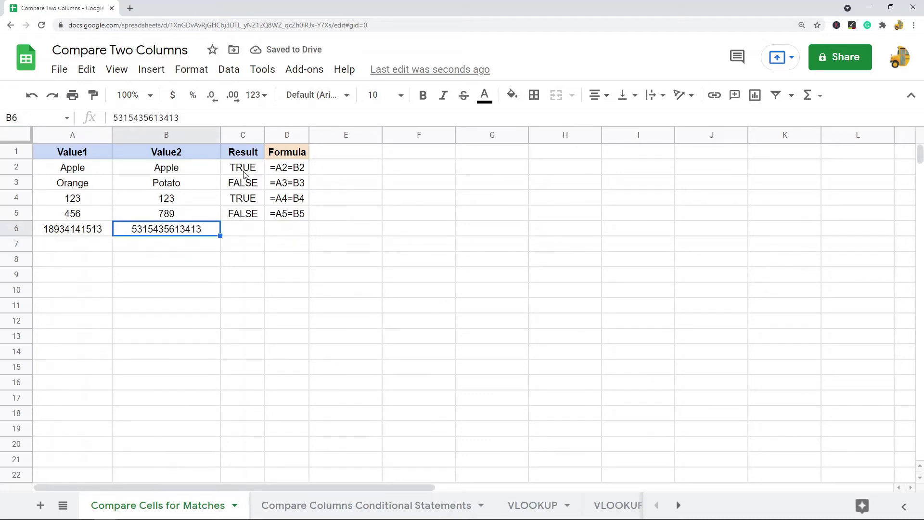
click(245, 216)
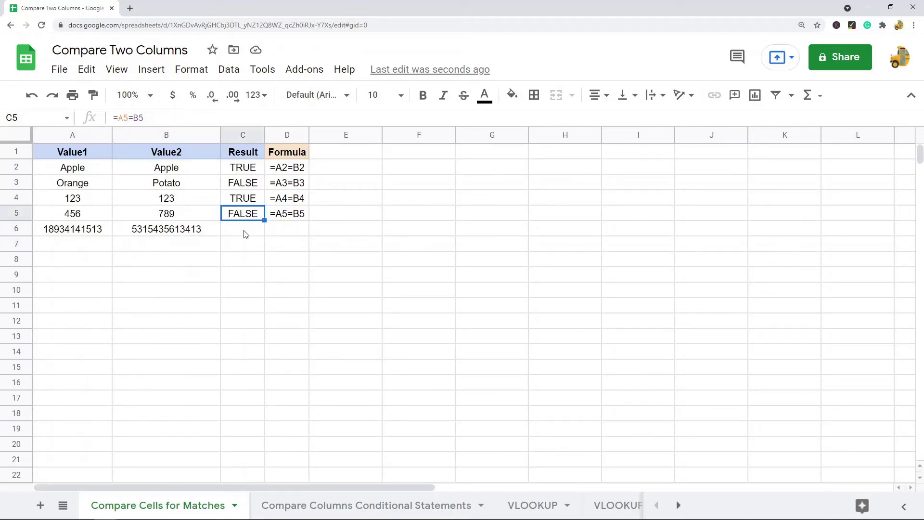
click(245, 228)
key(ctrl+d)
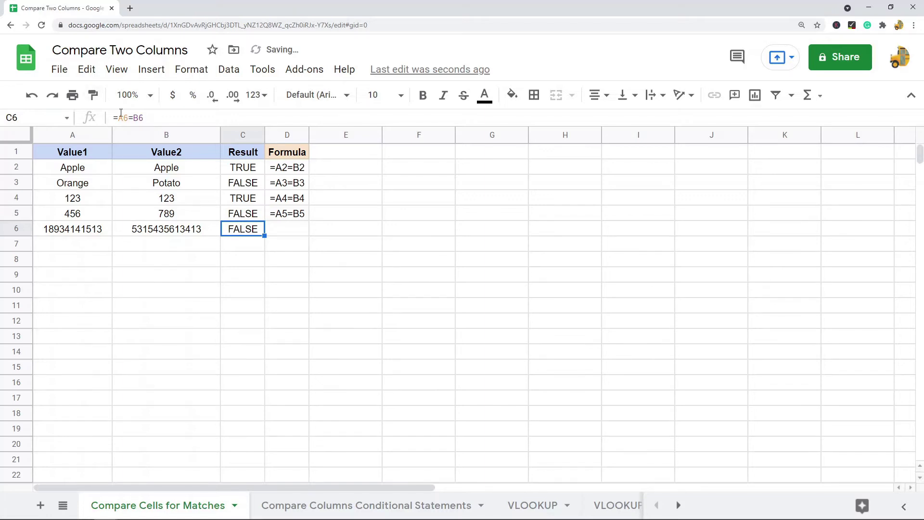
key(F2)
- Select columns A:C, then move to the 'Compare Columns Conditional Statements' sheet
drag(48, 135, 246, 136)
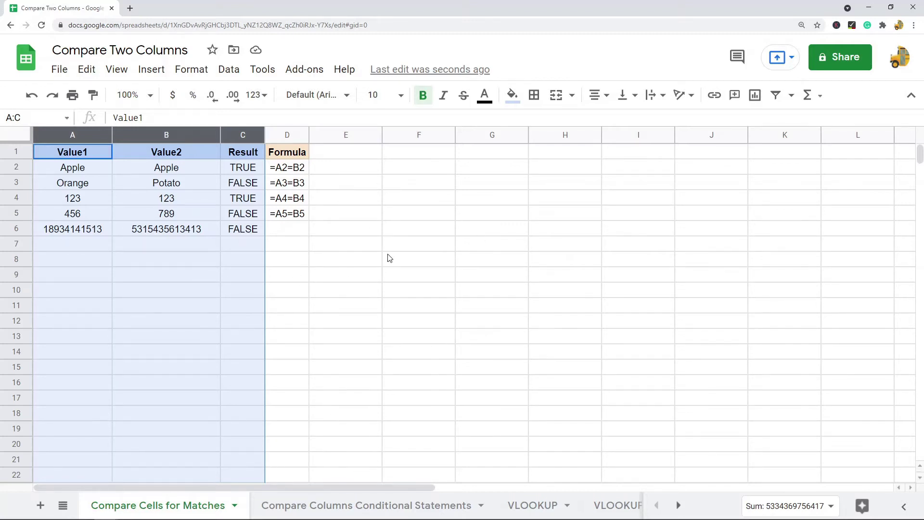
click(378, 506)
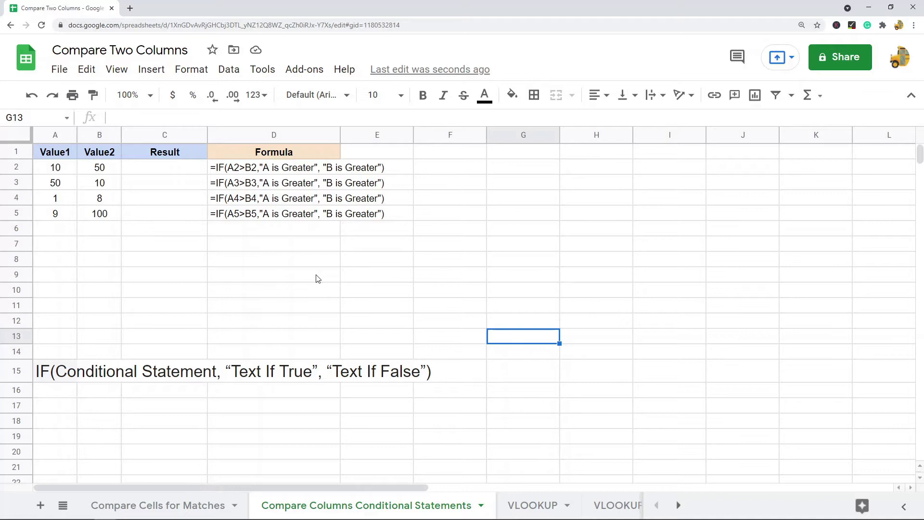
click(64, 372)
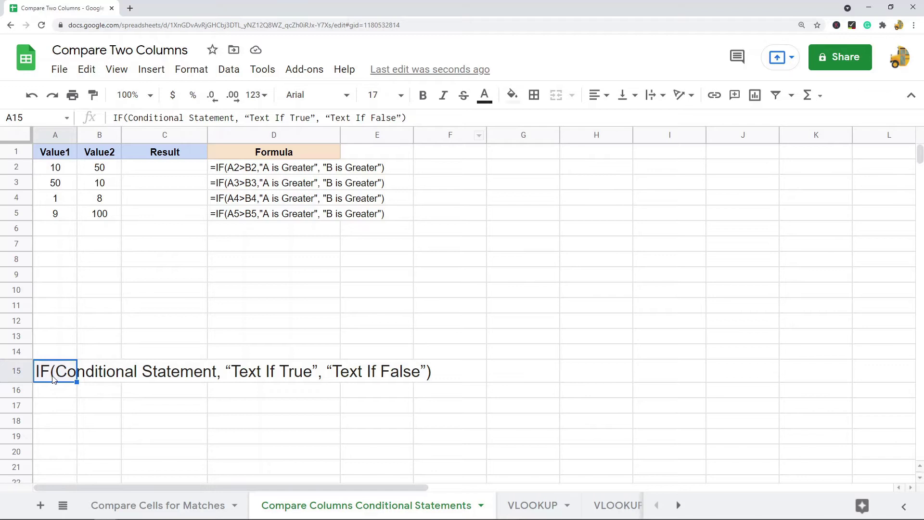
drag(128, 118, 234, 116)
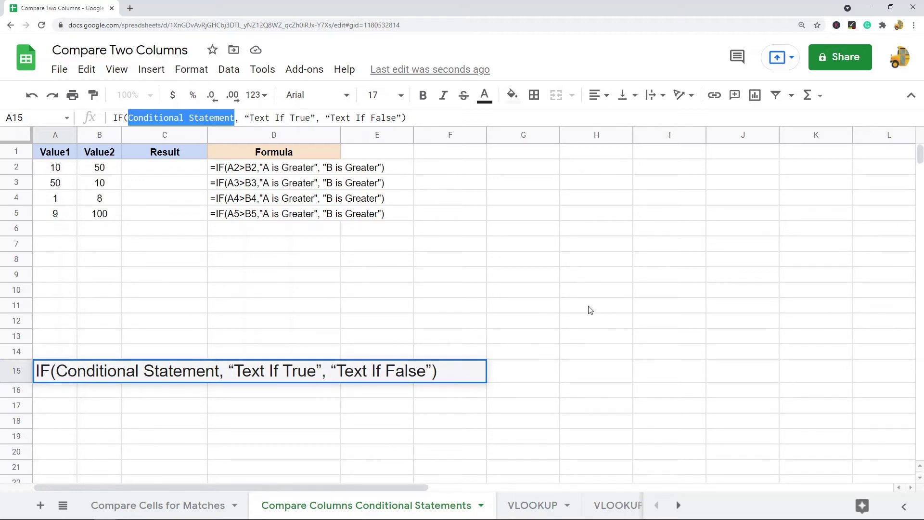
drag(245, 117, 314, 115)
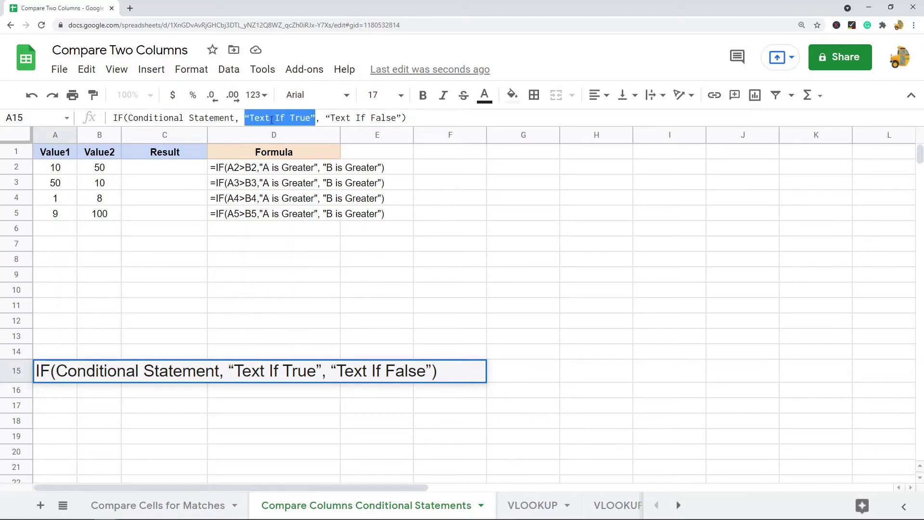
drag(326, 118, 401, 114)
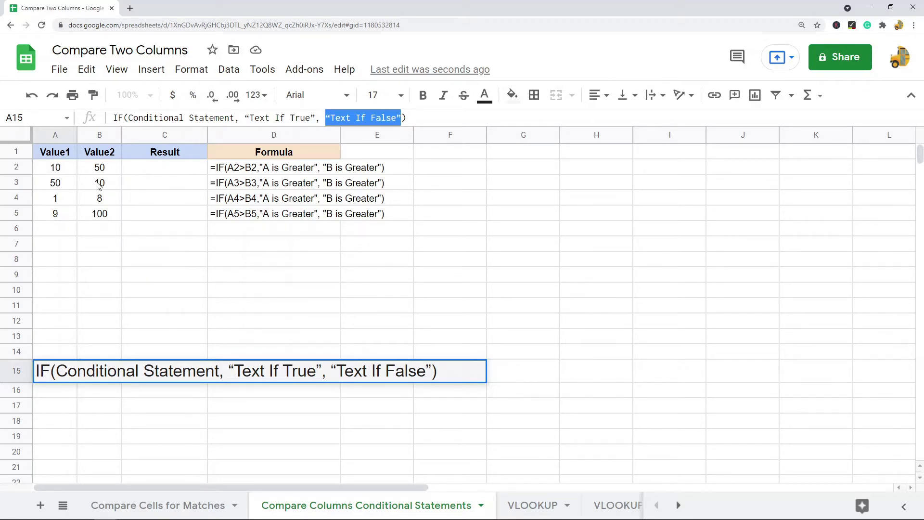
click(56, 135)
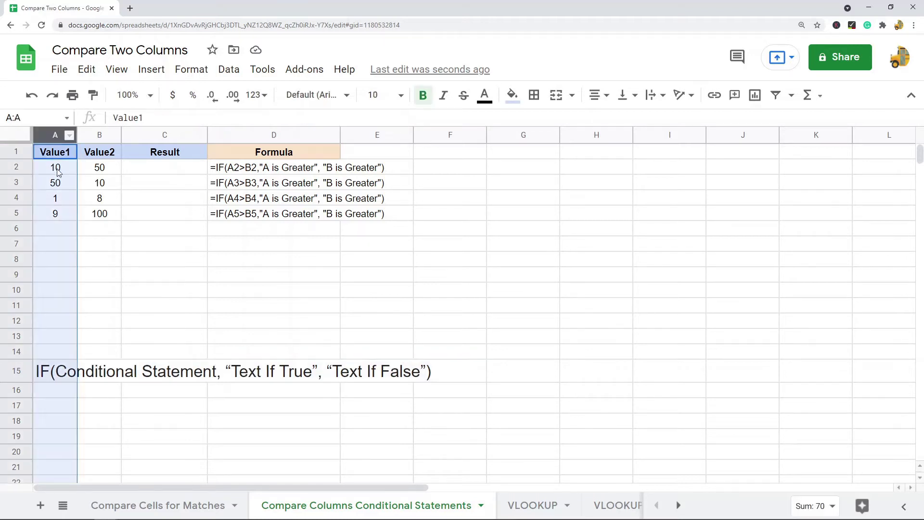
click(93, 138)
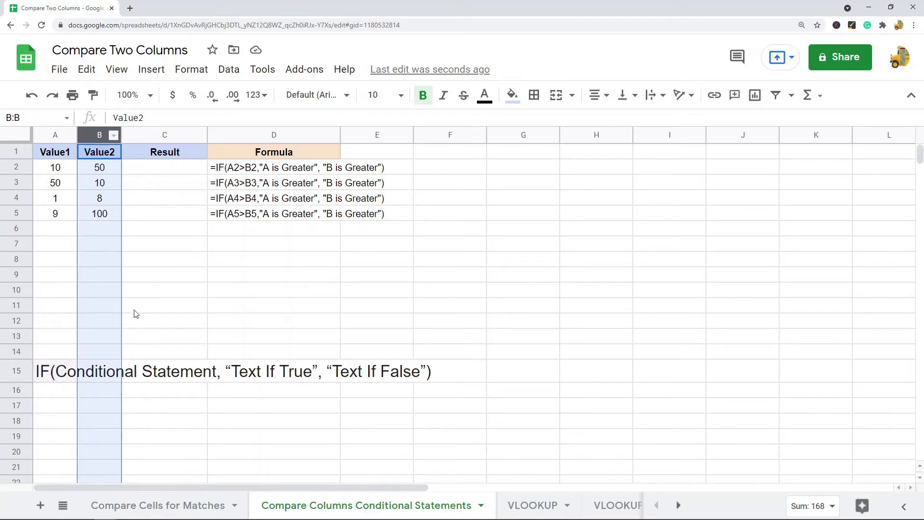
click(56, 138)
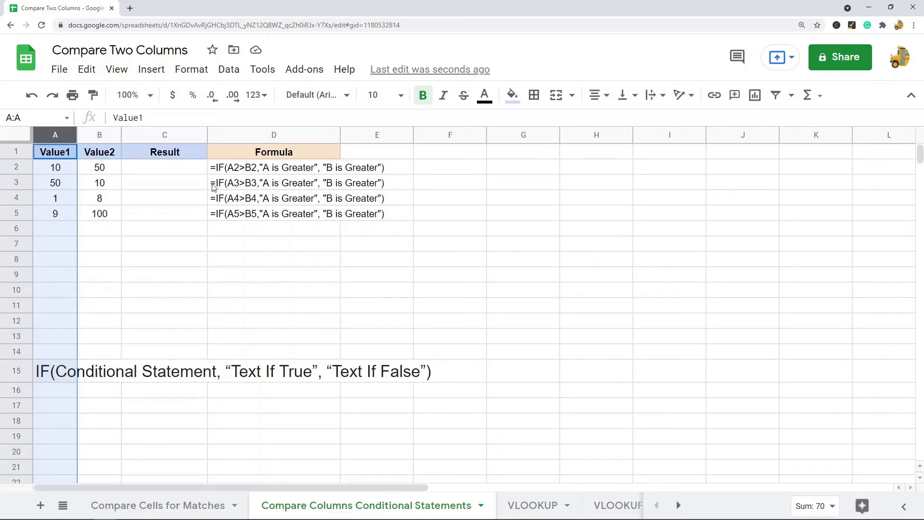
- Enter =IF(A2>B2,"A is Greater","B is Greater") in C2
click(168, 171)
text(=IF()
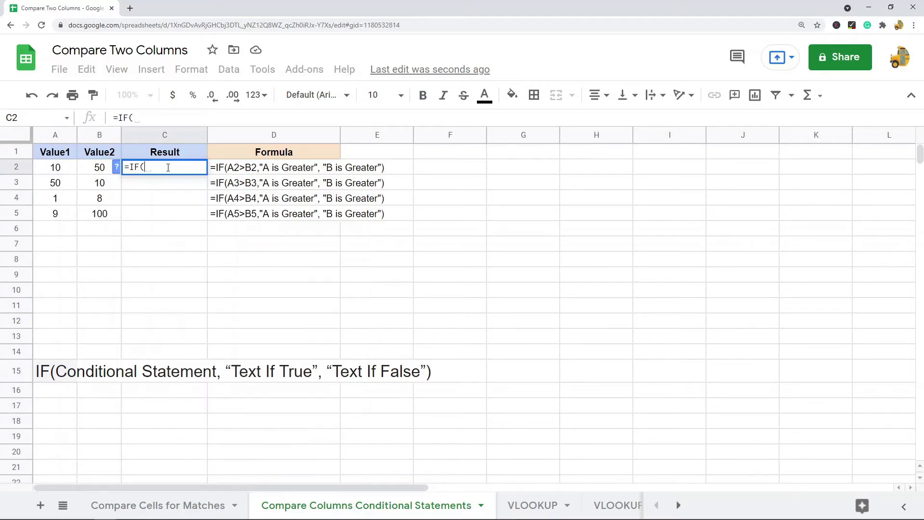
click(71, 169)
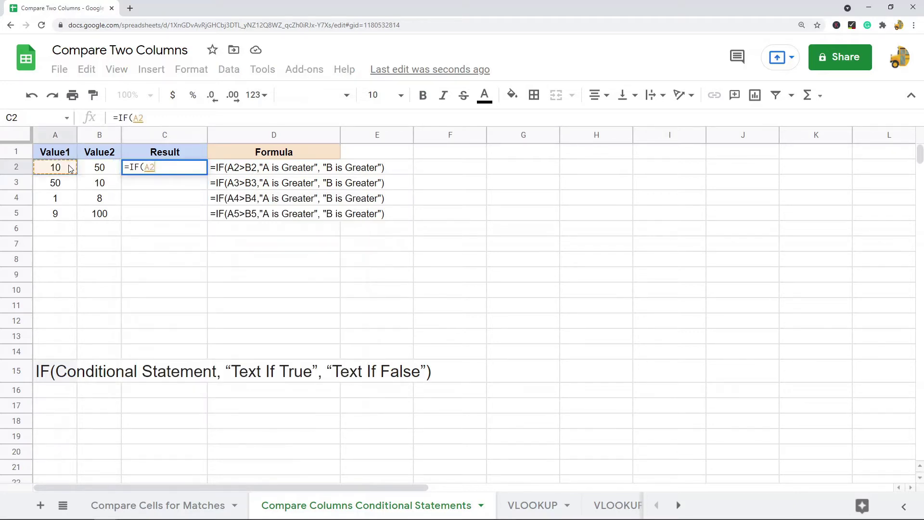
click(150, 120)
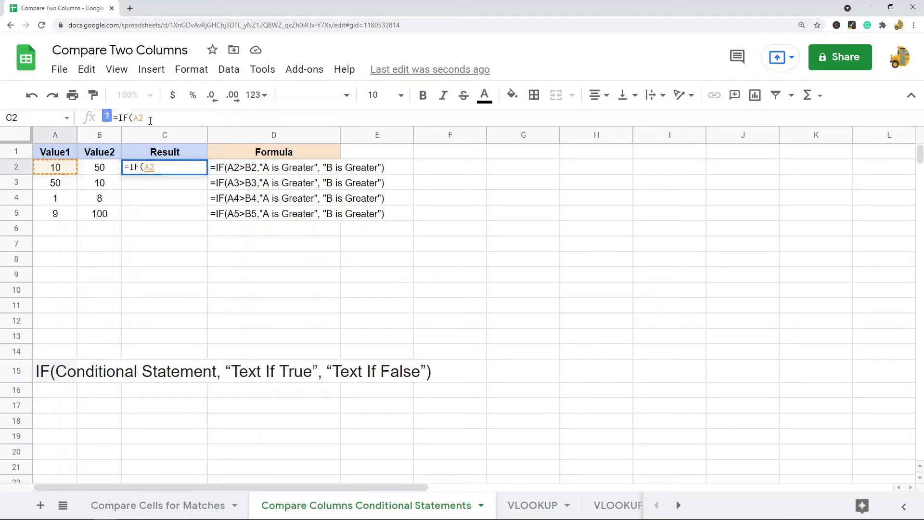
text(>)
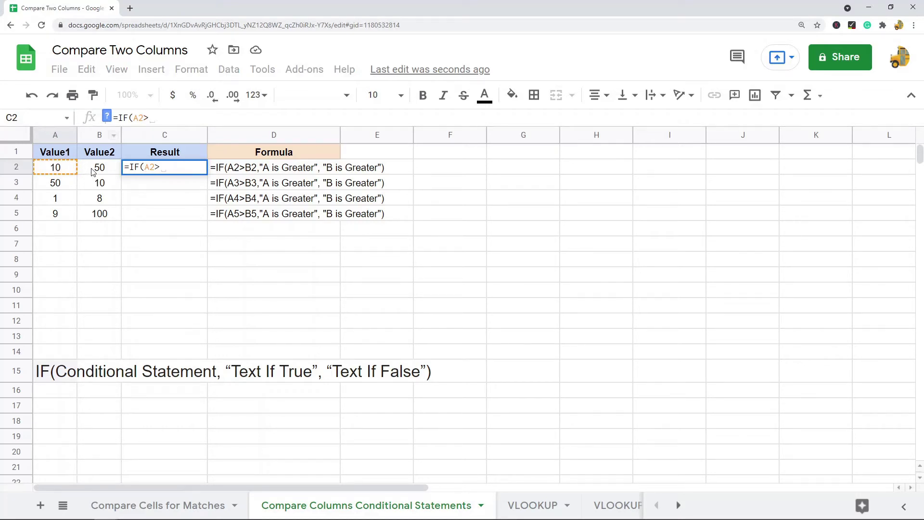
click(94, 172)
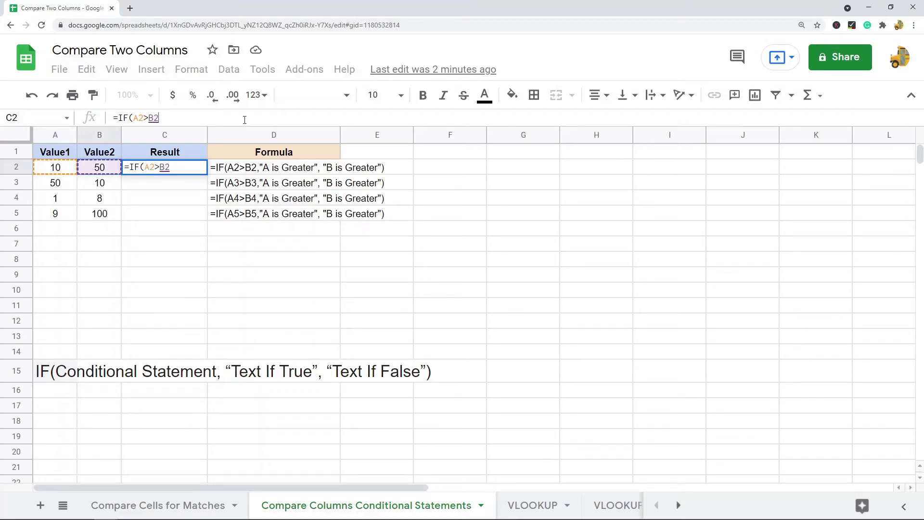
text(,)
text(A)
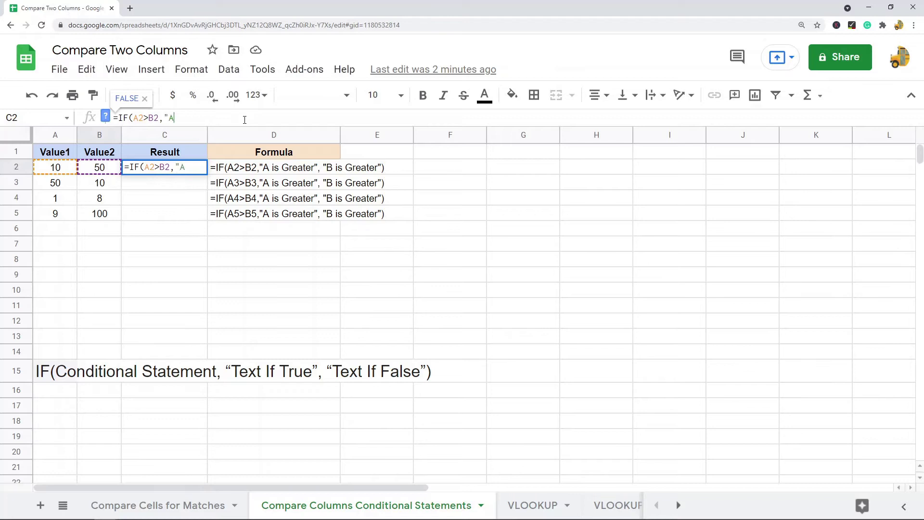
text( is Greater")
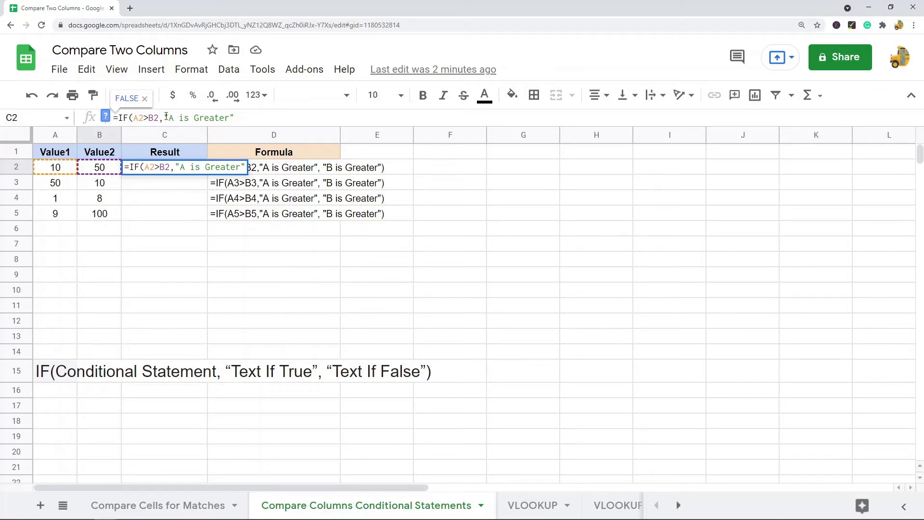
text(,"B is Greater"))
key(Return)
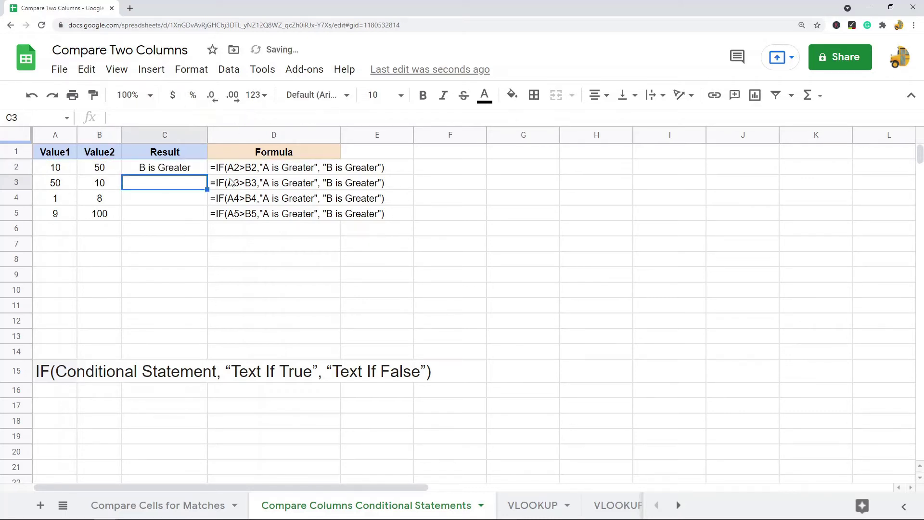
- Copy the C2 IF formula into C3:C5 and check the results
click(165, 170)
key(ctrl+c)
drag(165, 182, 157, 215)
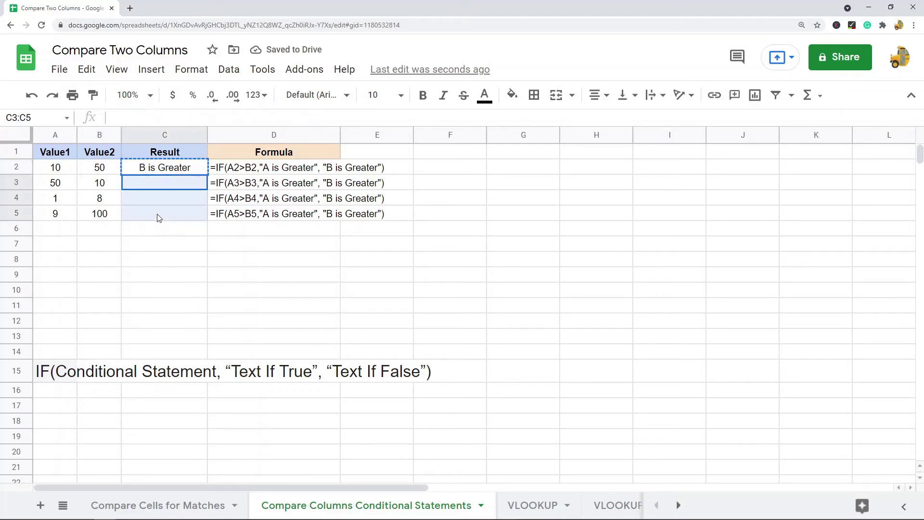
key(ctrl+v)
click(266, 275)
click(164, 169)
click(164, 194)
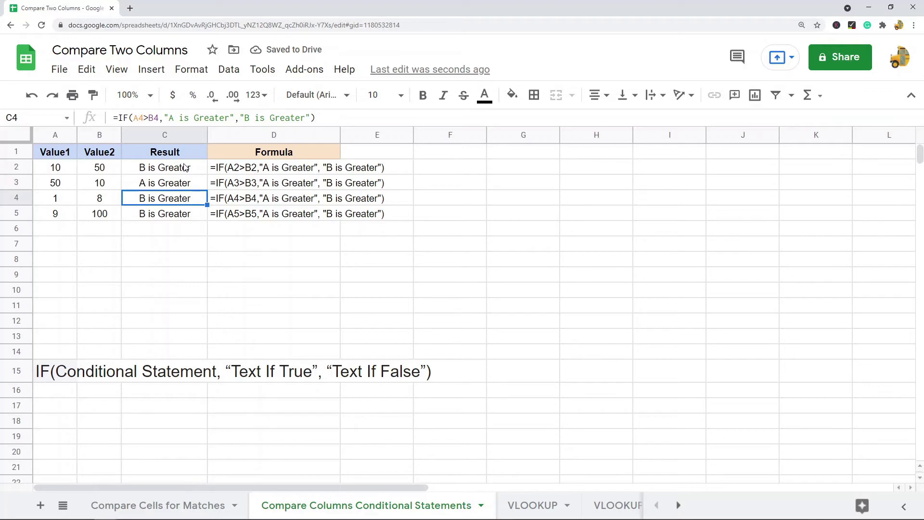
- Inspect C3's IF formula, highlighting the A3>B3 condition and 'B is Greater' text, then discard the edit
click(185, 169)
click(185, 189)
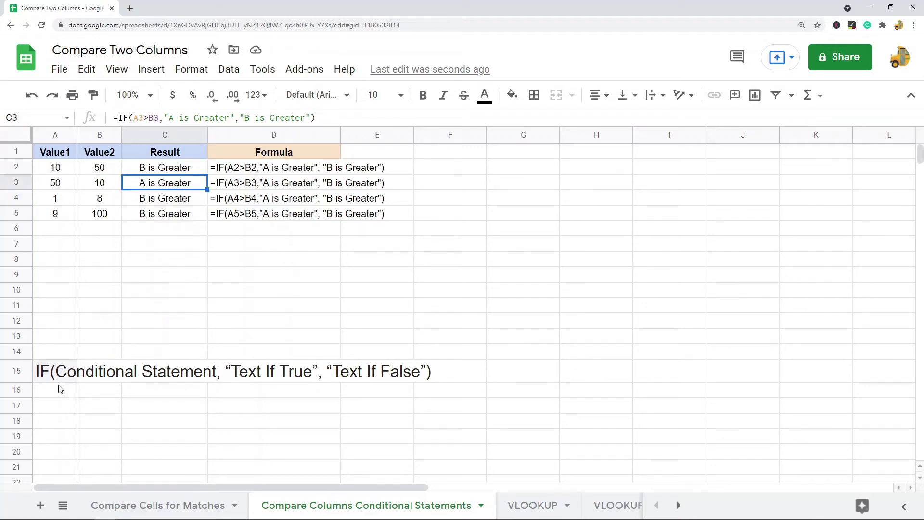
drag(159, 117, 235, 117)
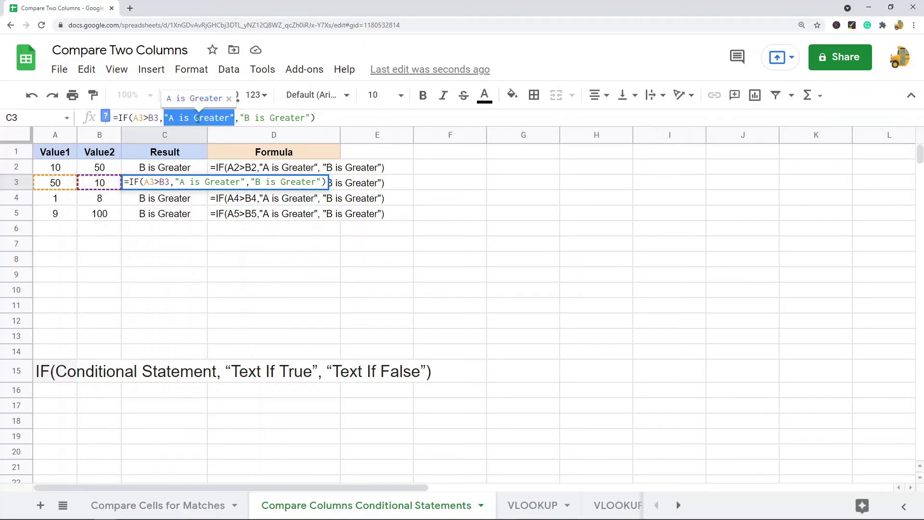
drag(161, 118, 133, 118)
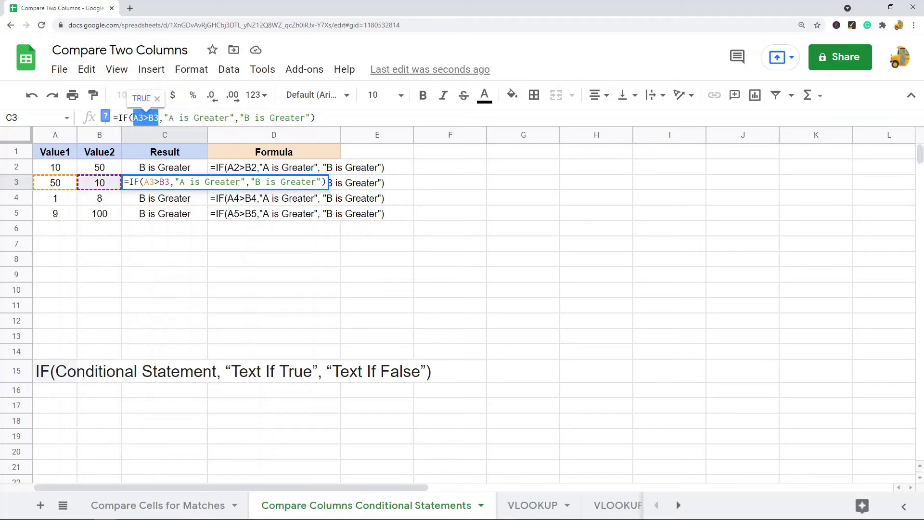
drag(241, 118, 312, 117)
drag(160, 117, 308, 117)
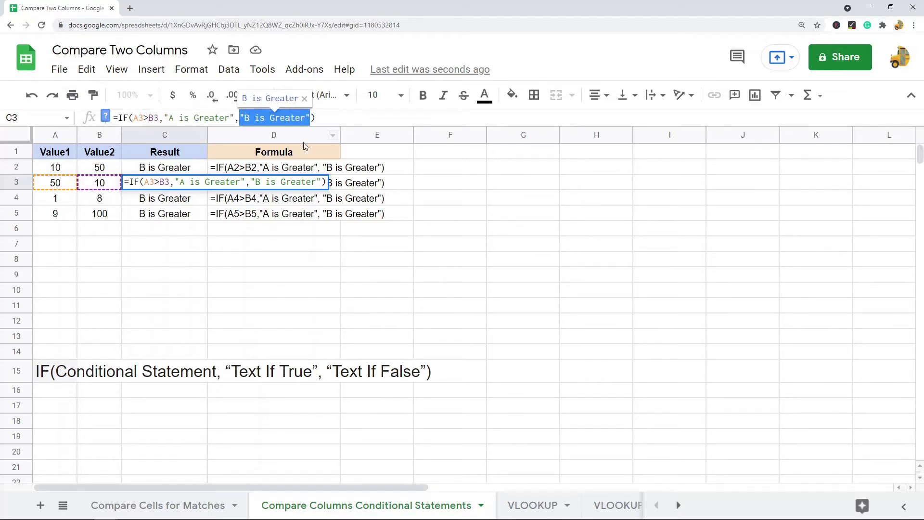
text(`)
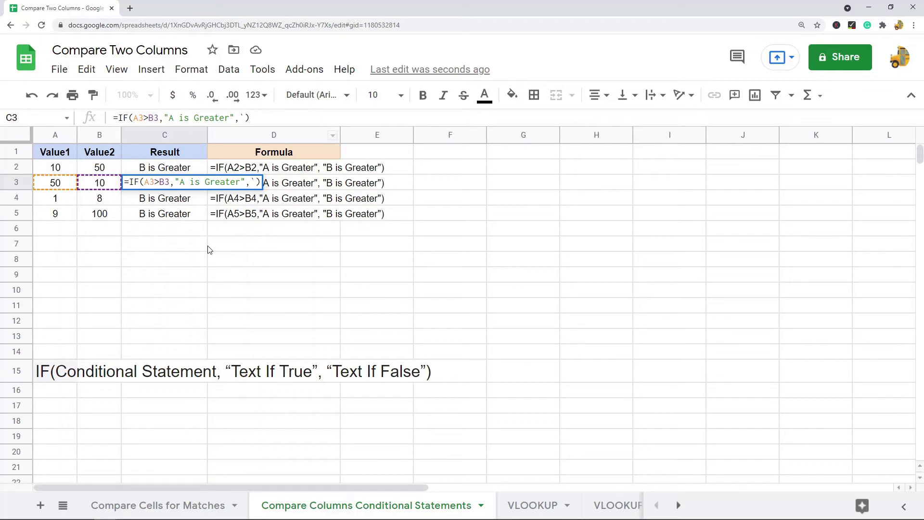
key(Escape)
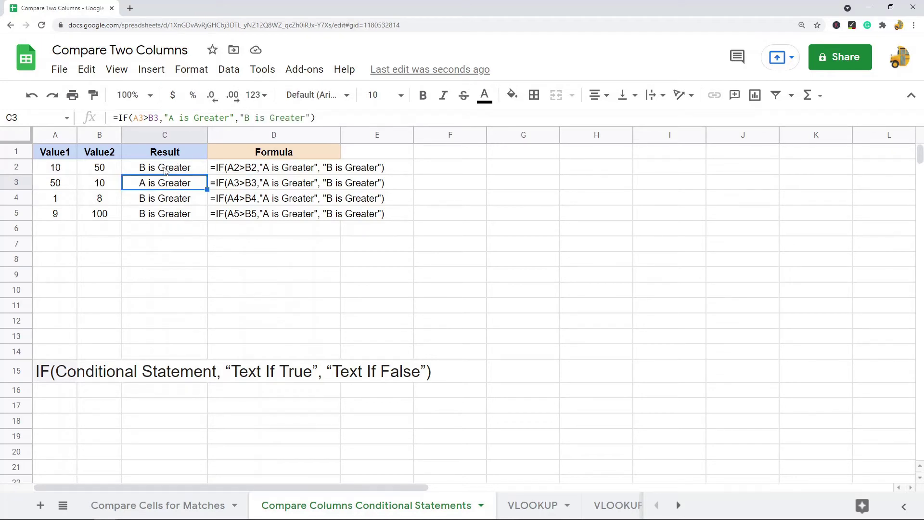
- Select the Result cells C2:C5, the Value1 and Value2 columns, and the IF syntax note in A15
drag(165, 169, 167, 216)
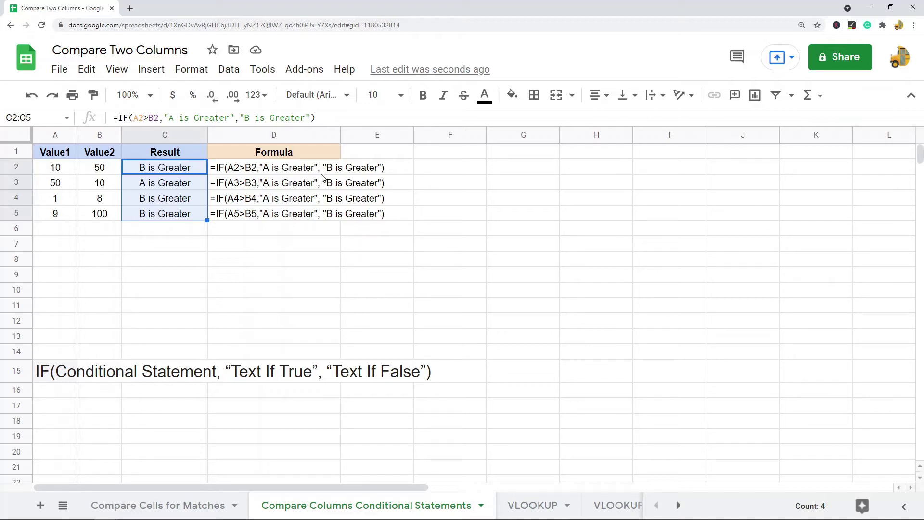
click(53, 136)
click(96, 136)
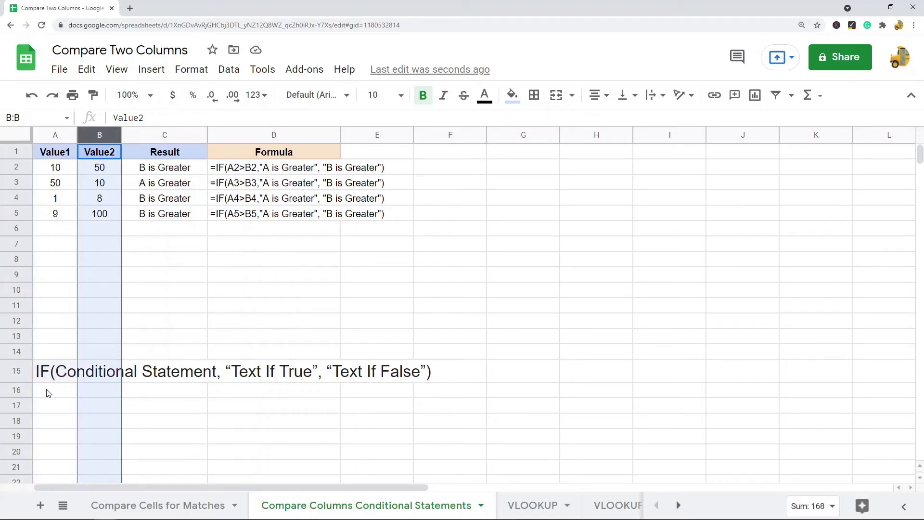
click(56, 375)
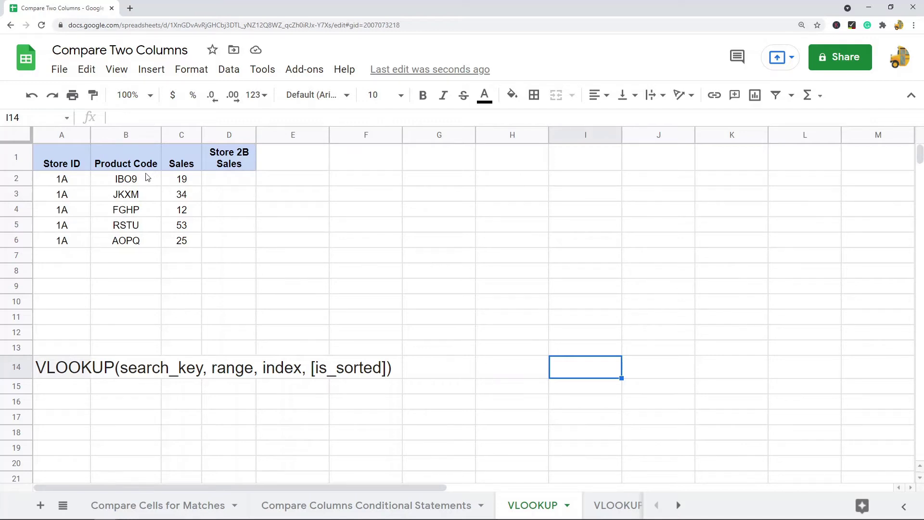
- Review the Store 1A table: product codes B2:B6, the Store ID, Product Code and Sales headers and first values
drag(145, 178, 141, 239)
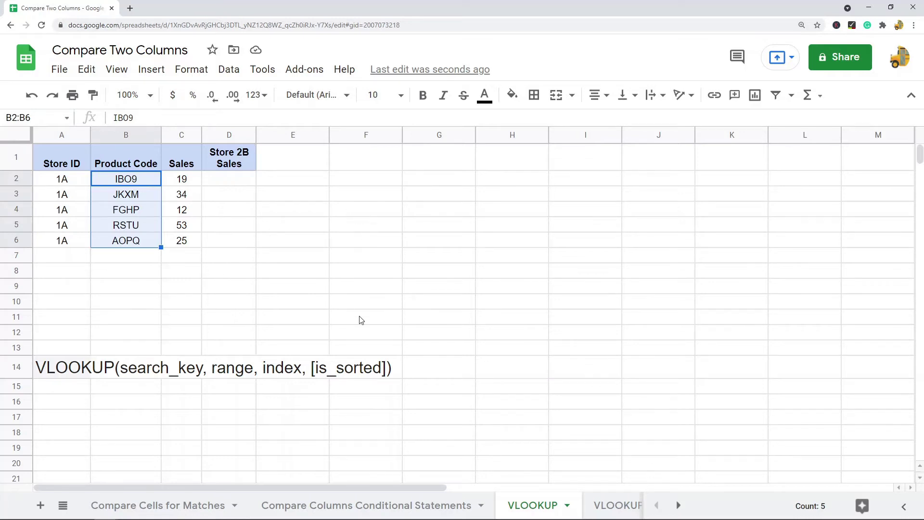
click(57, 155)
click(65, 179)
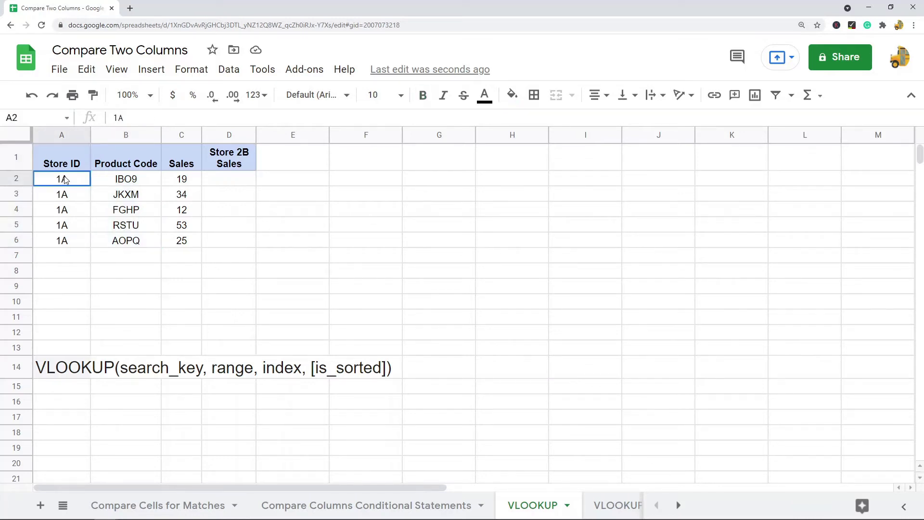
click(136, 179)
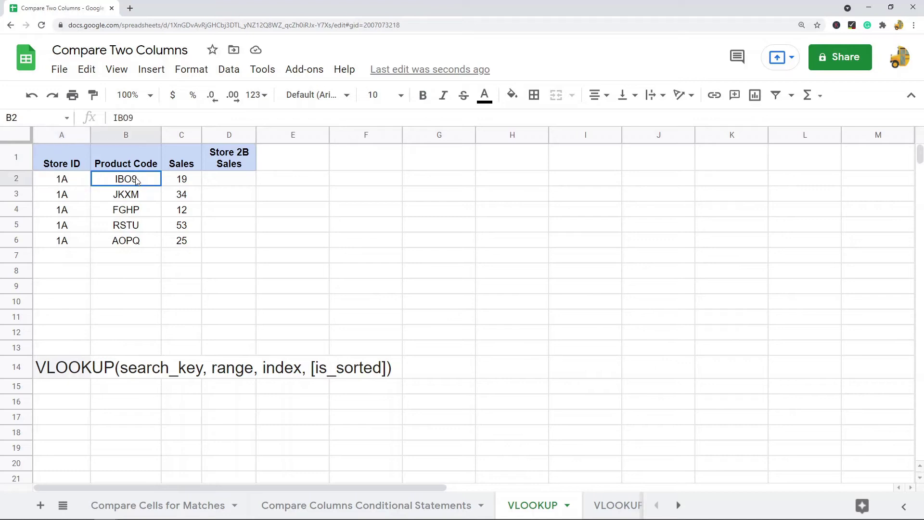
click(139, 166)
click(185, 179)
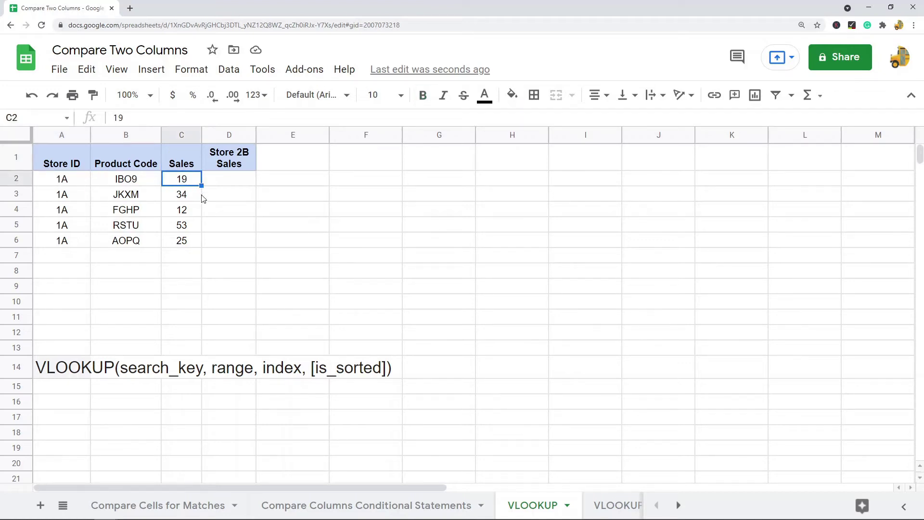
click(181, 162)
click(183, 182)
- On VLOOKUP SALES 2, select the Store ID, Product Code and Sales columns of the 2B data
click(613, 511)
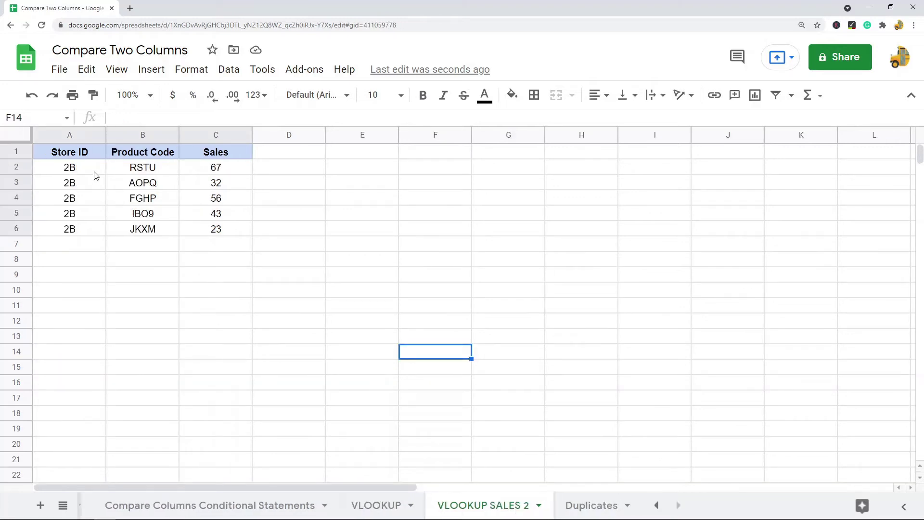
drag(73, 158, 76, 233)
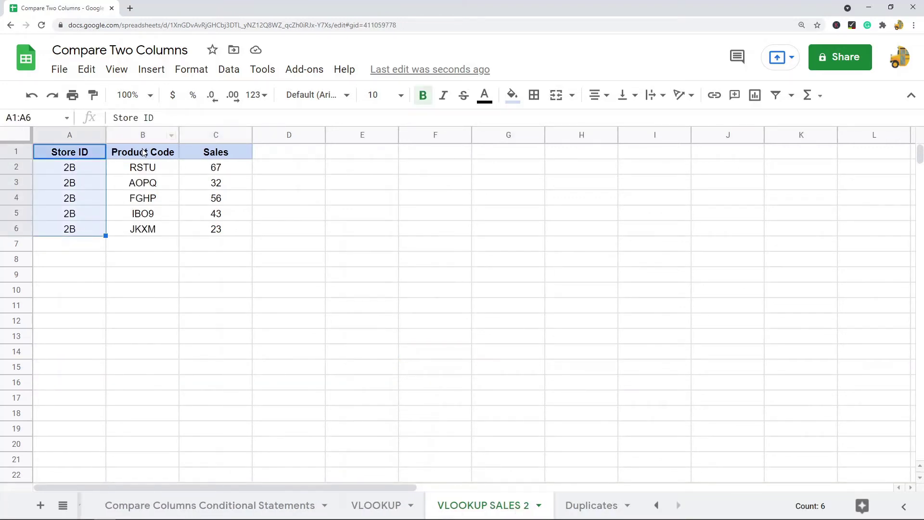
drag(145, 152, 153, 232)
drag(222, 156, 229, 239)
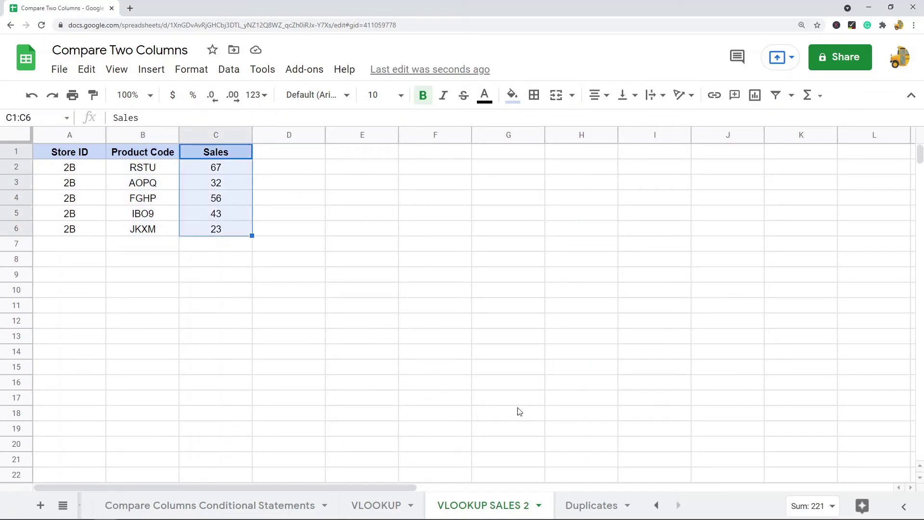
- Back on the VLOOKUP sheet, examine the empty Store 2B Sales cell D2 and row 2's values
click(377, 505)
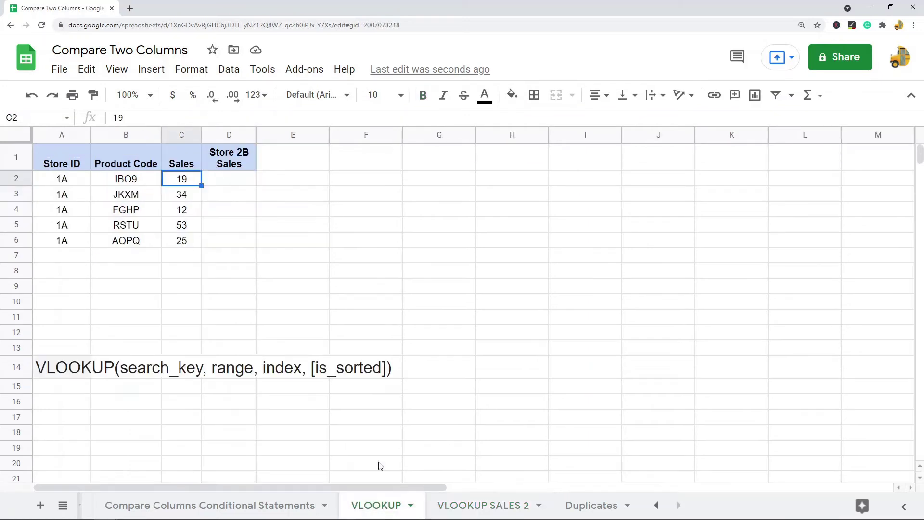
click(227, 181)
click(238, 163)
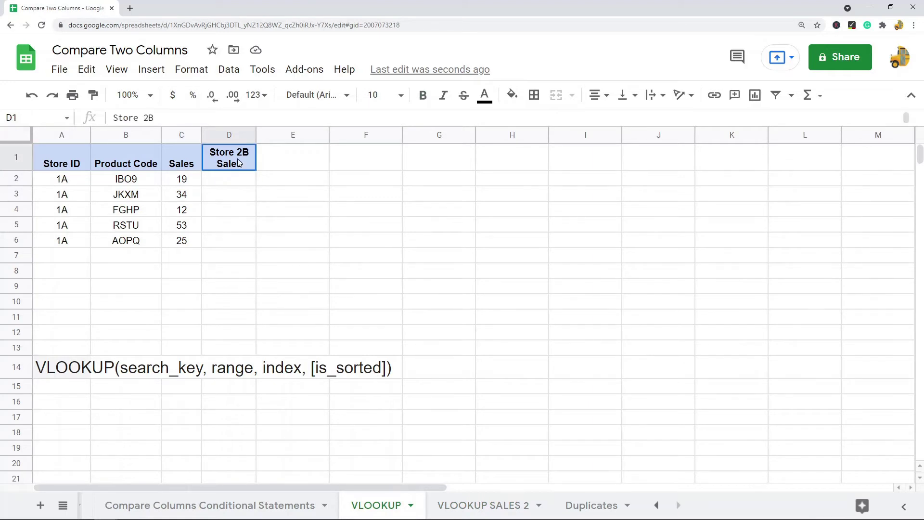
click(231, 180)
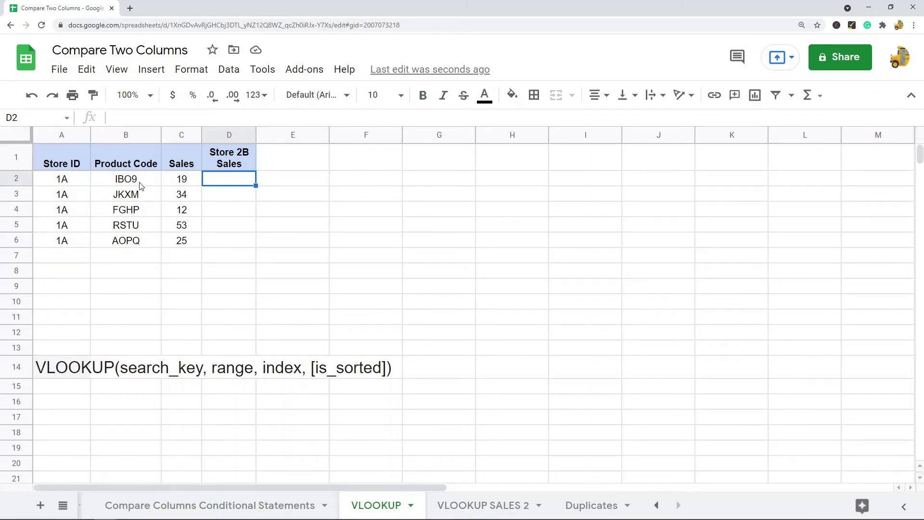
drag(139, 185, 229, 184)
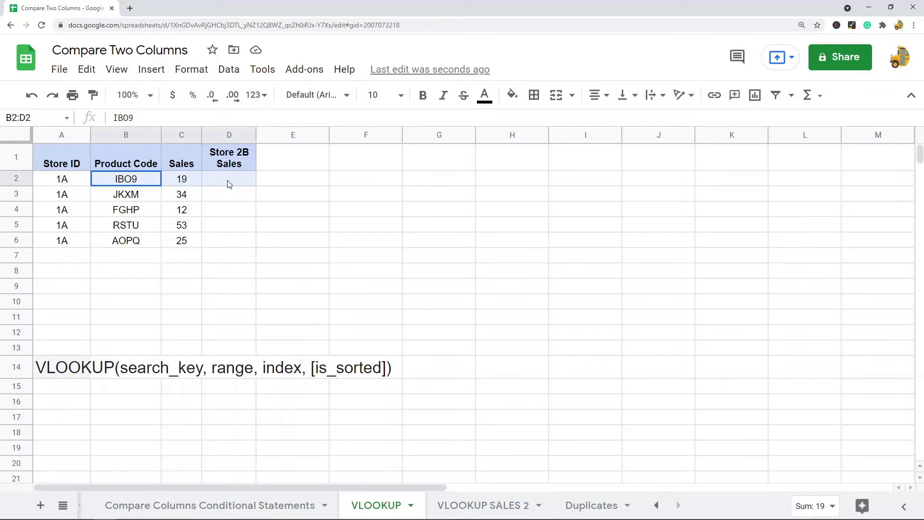
click(185, 186)
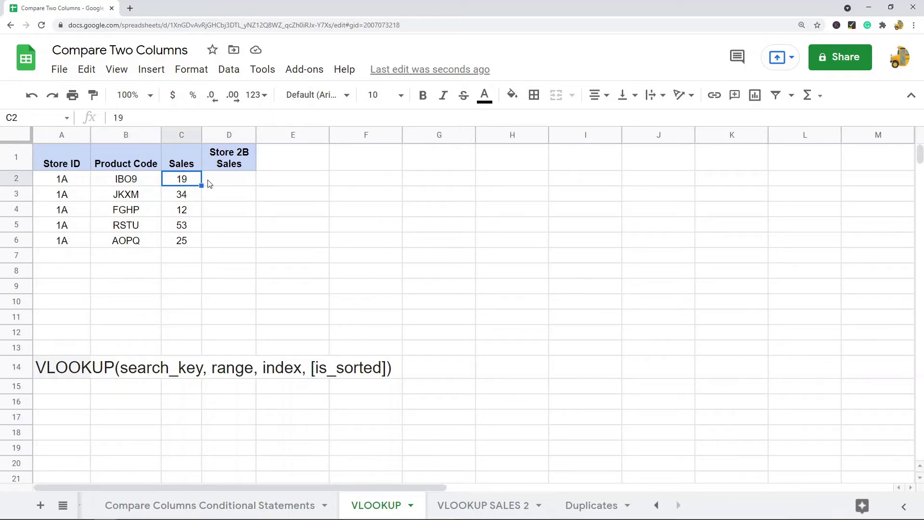
click(229, 182)
click(189, 186)
- On VLOOKUP SALES 2, pick out the Store 2B product codes, starting with RSTU
click(488, 505)
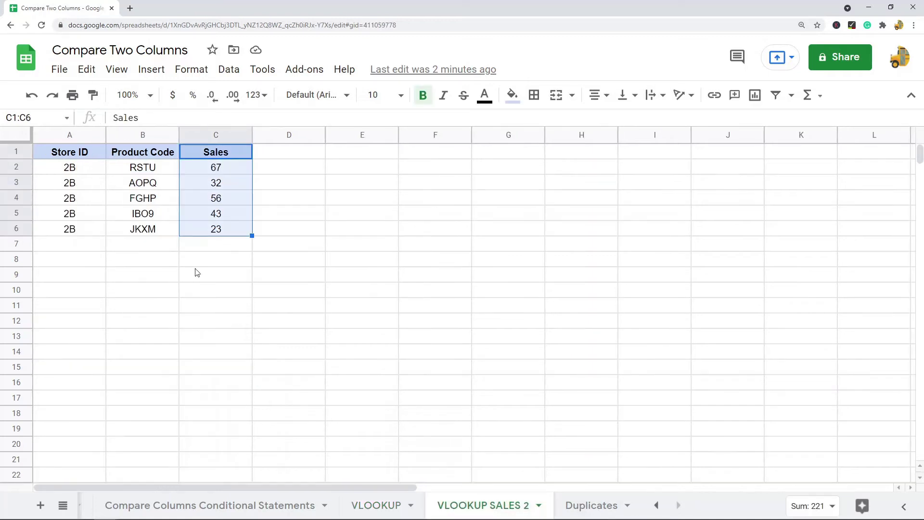
click(151, 170)
click(143, 215)
click(144, 229)
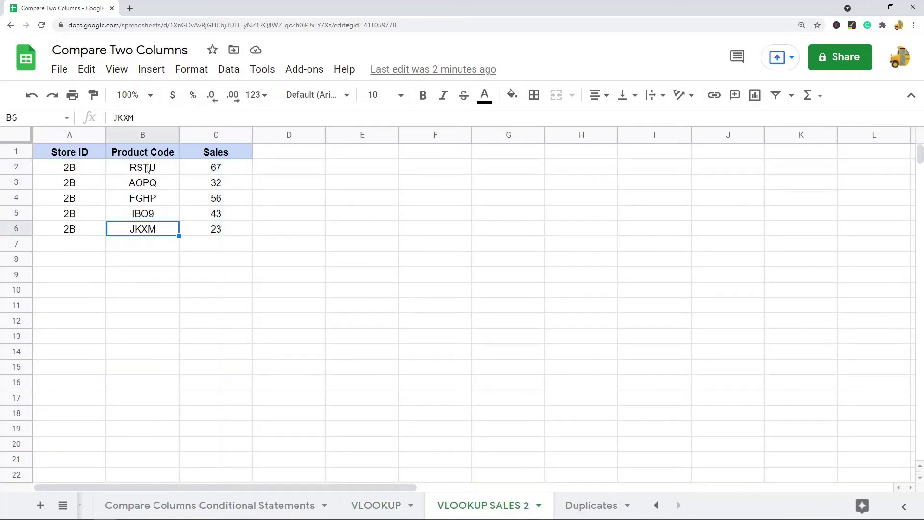
click(148, 169)
- Mark the empty Store 2B Sales cells D2:D6 and compare against the VLOOKUP SALES 2 sheet
click(377, 505)
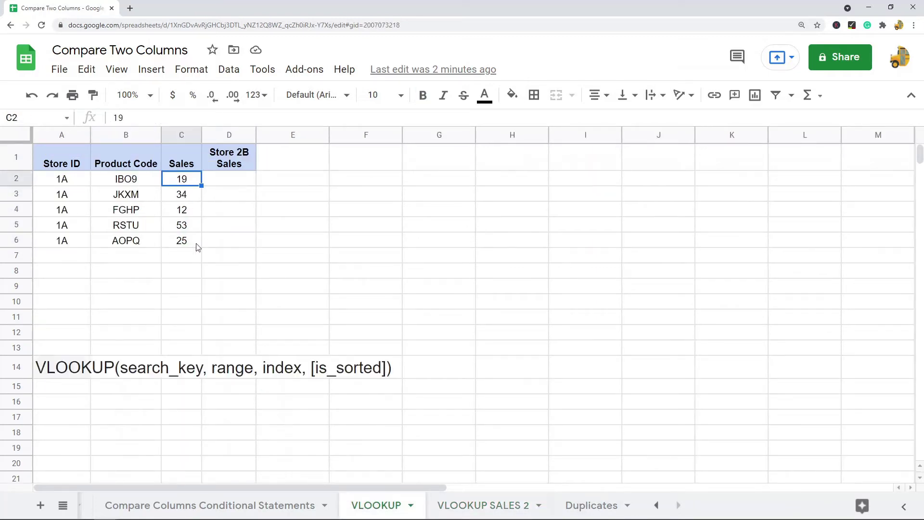
drag(232, 184, 231, 240)
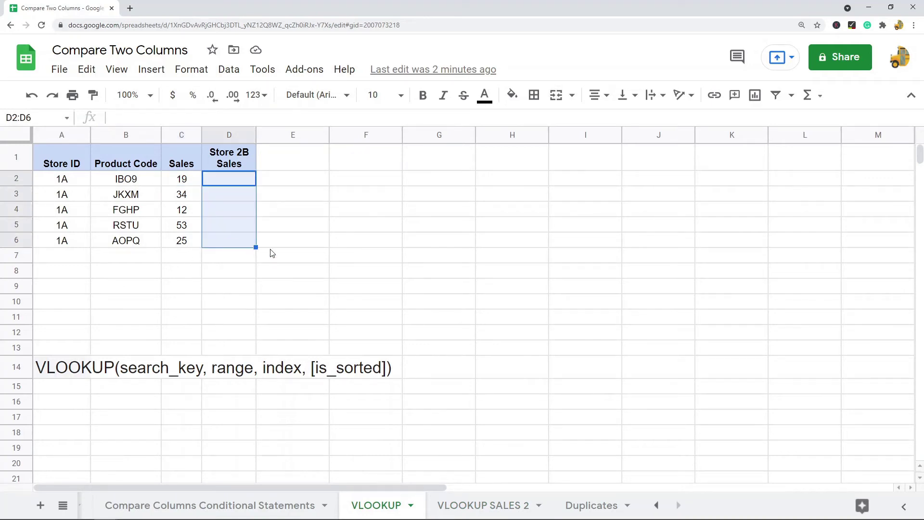
click(483, 505)
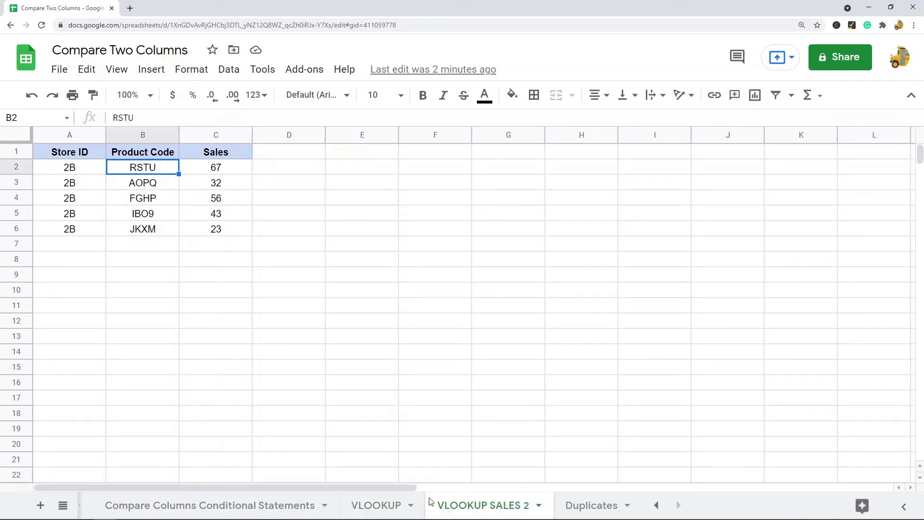
click(383, 505)
click(478, 505)
click(389, 506)
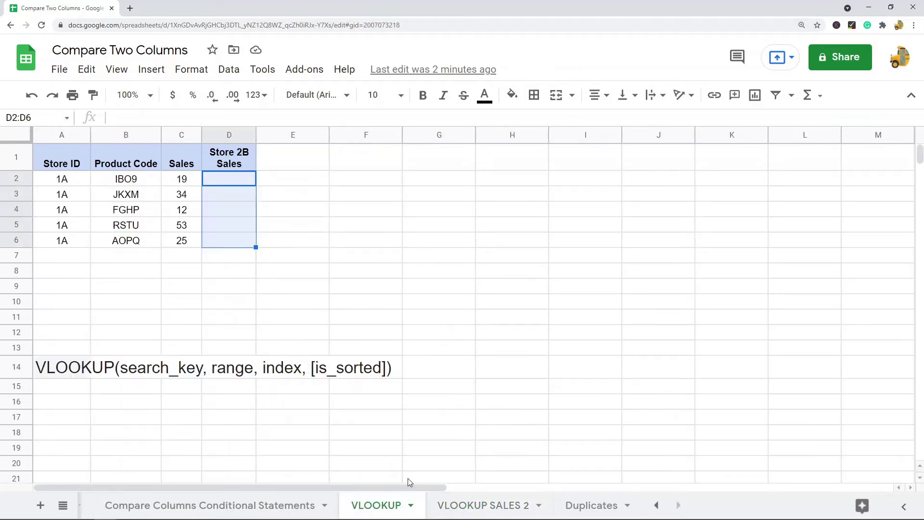
click(76, 372)
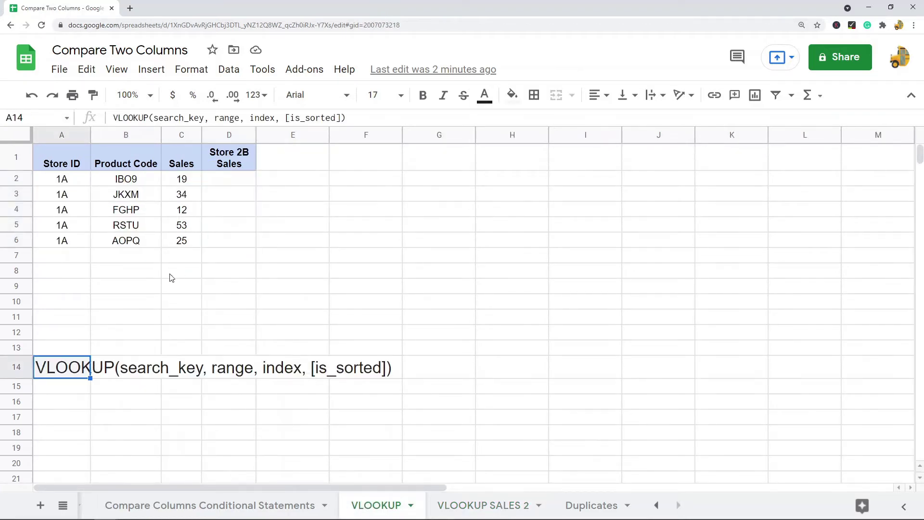
click(231, 185)
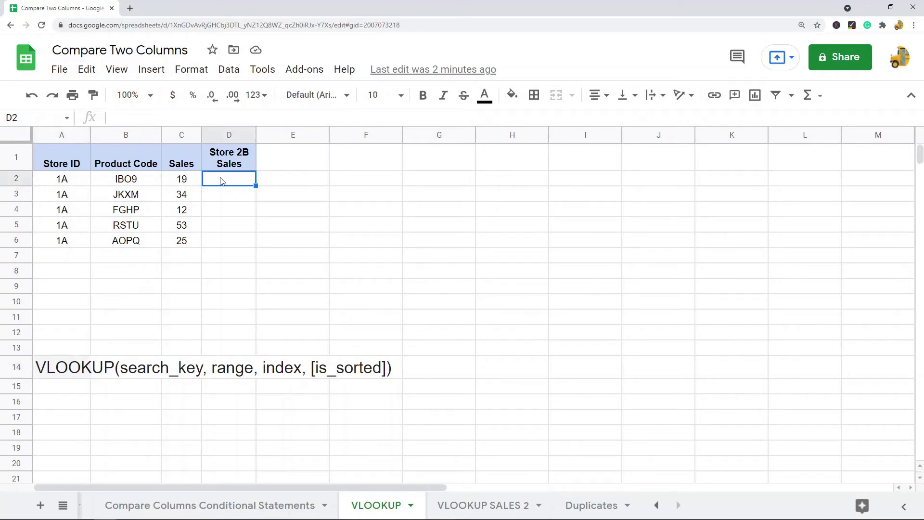
click(140, 185)
click(237, 184)
click(80, 374)
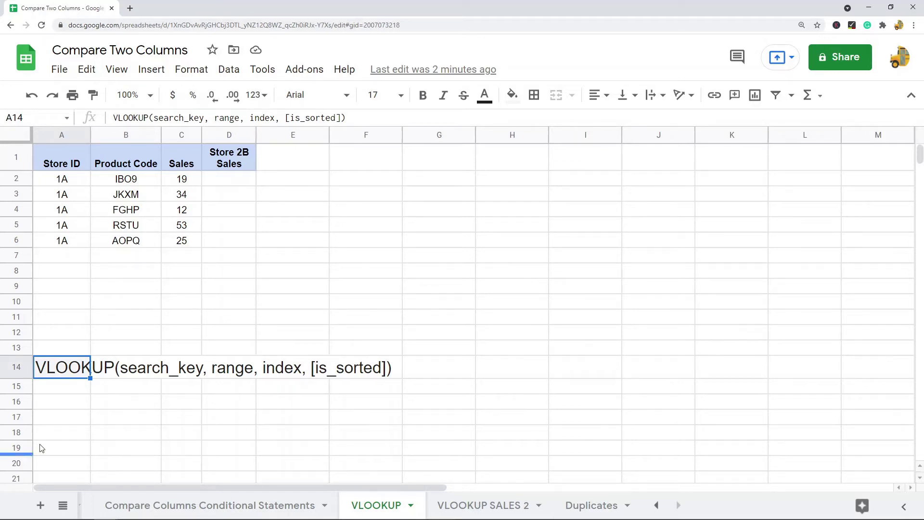
key(Right)
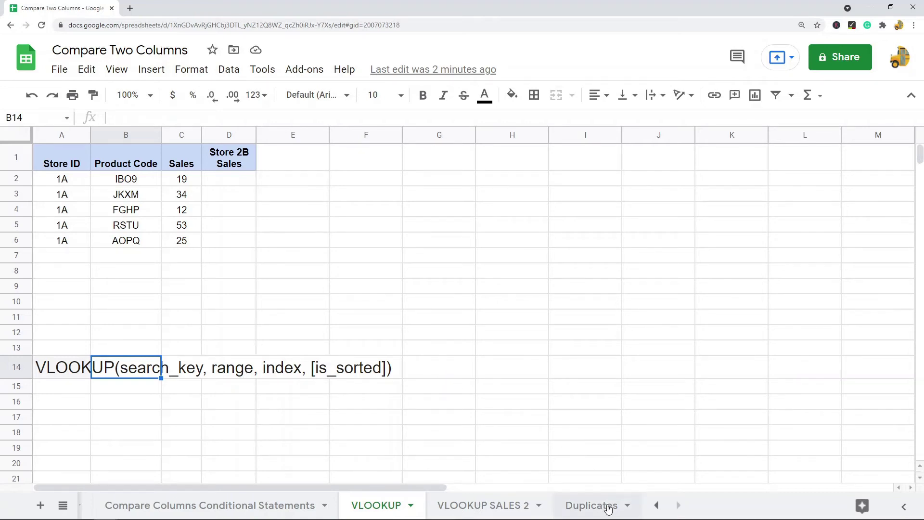
click(509, 506)
drag(148, 141, 215, 135)
click(382, 505)
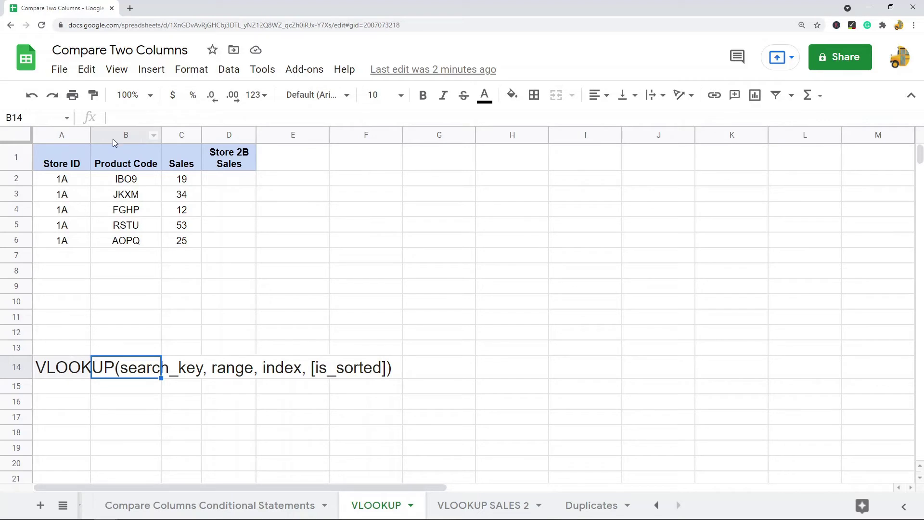
click(127, 136)
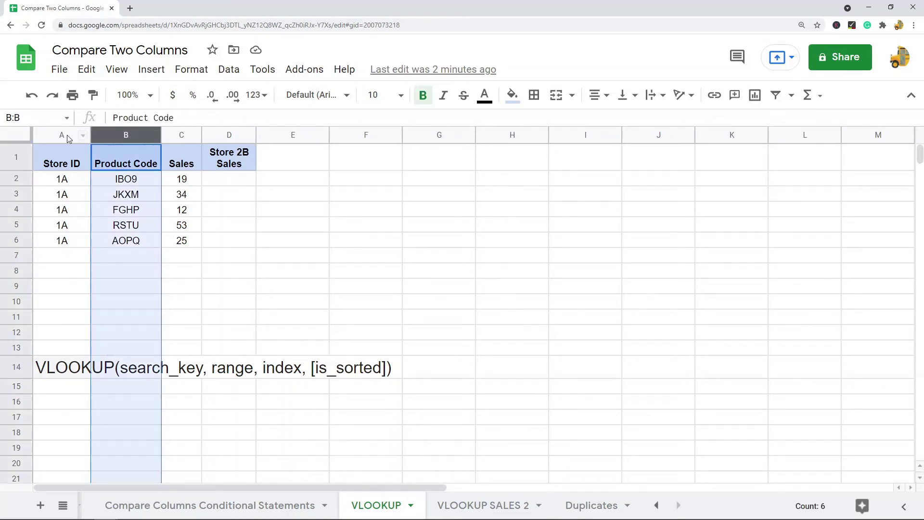
click(61, 136)
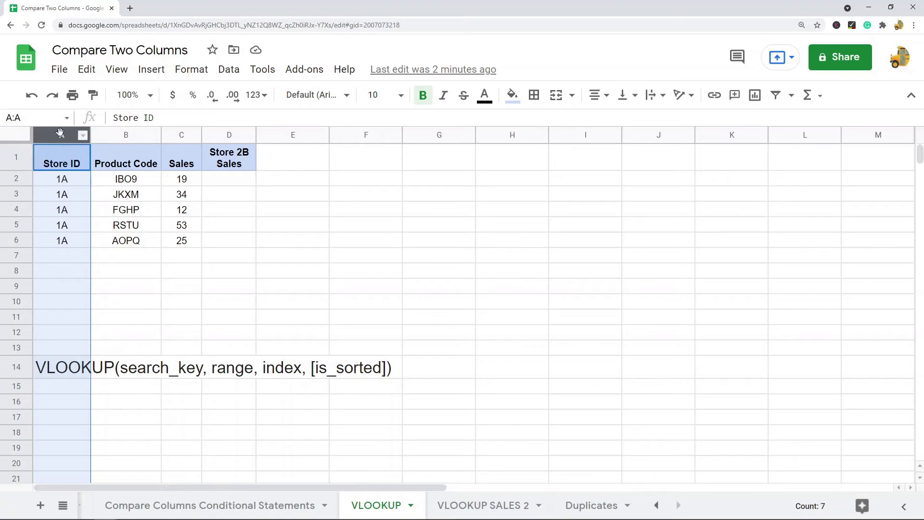
click(122, 135)
click(178, 135)
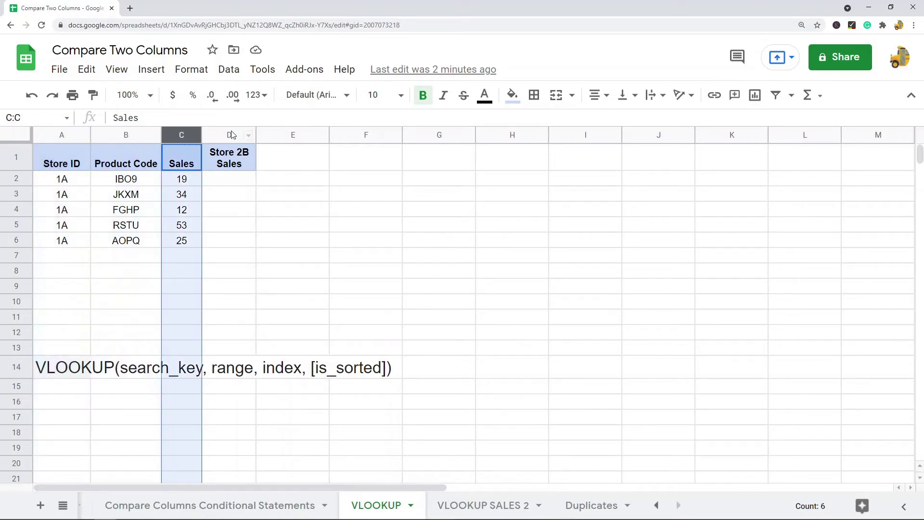
click(236, 134)
click(276, 133)
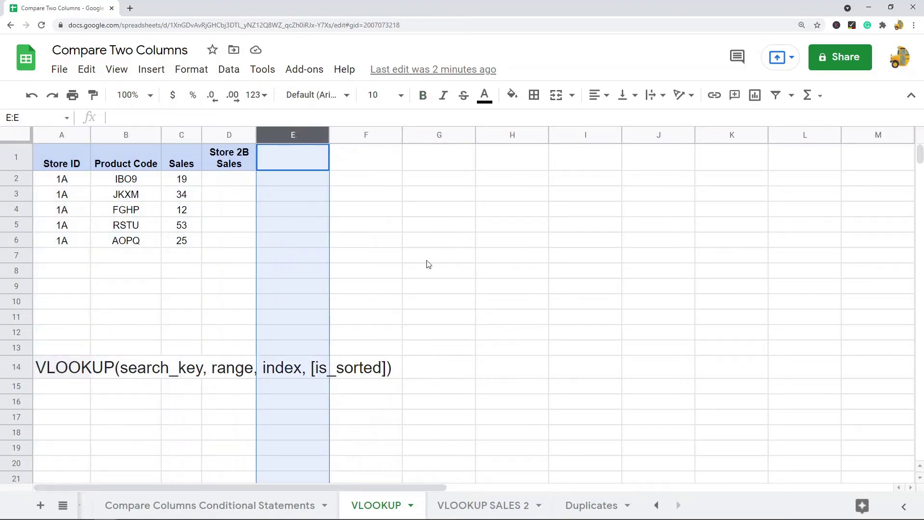
click(465, 255)
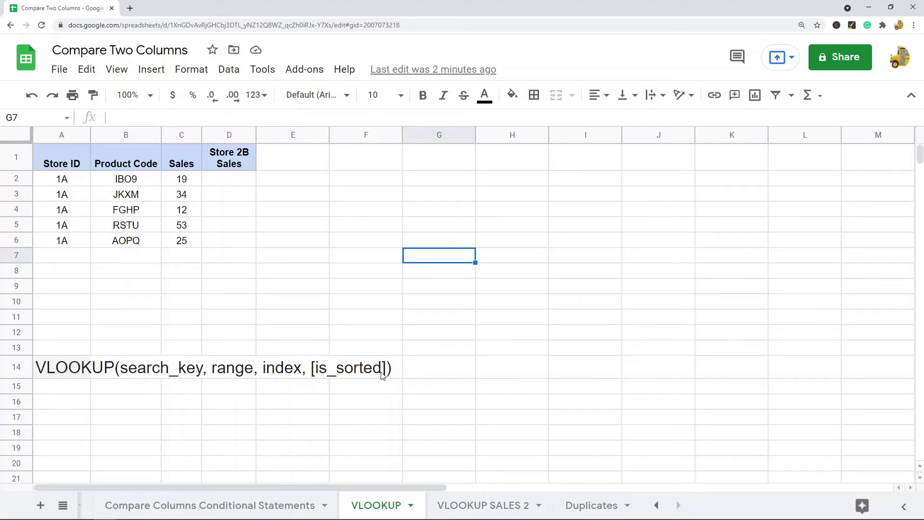
click(241, 180)
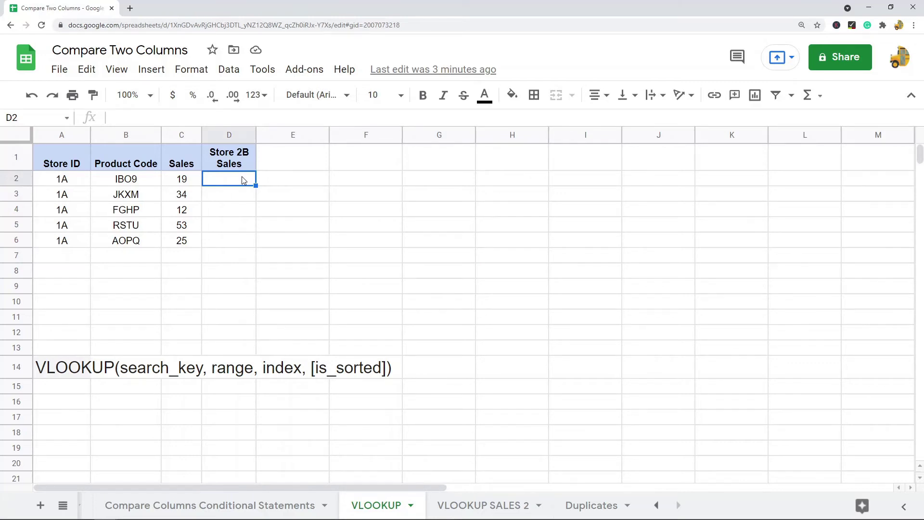
- Start D2's formula as =VLOOKUP(B2, with product code B2 as the search key
text(=VLOOKUP)
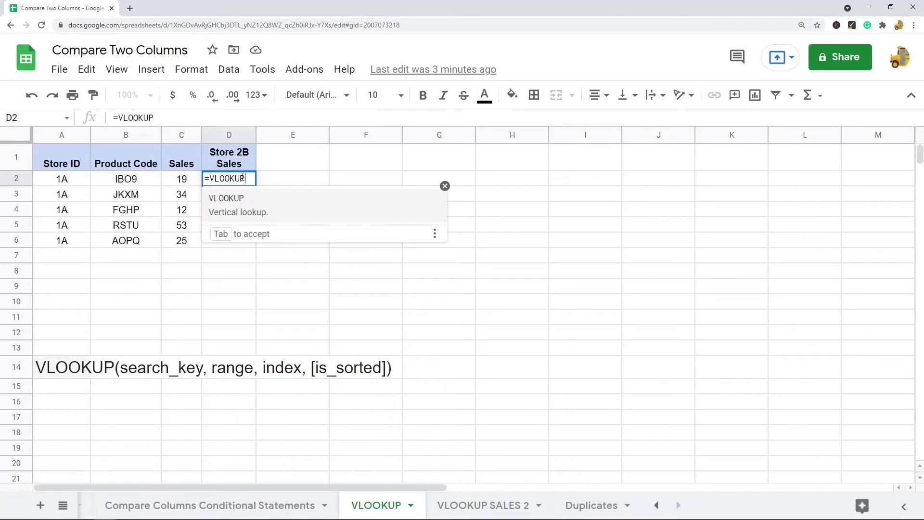
text(()
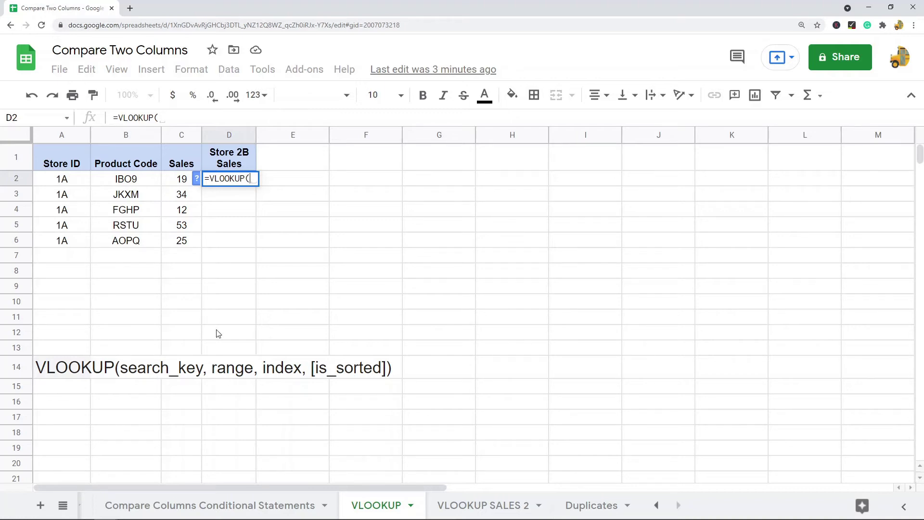
click(135, 182)
click(190, 117)
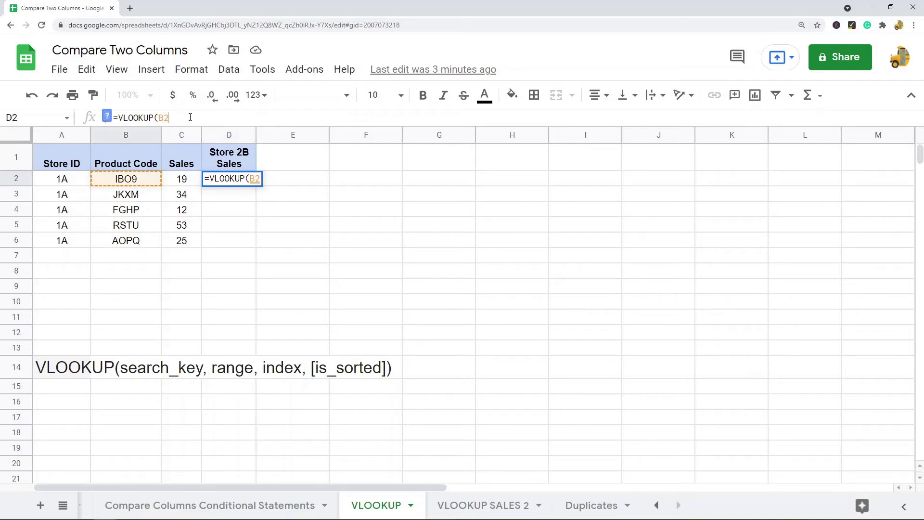
text(,)
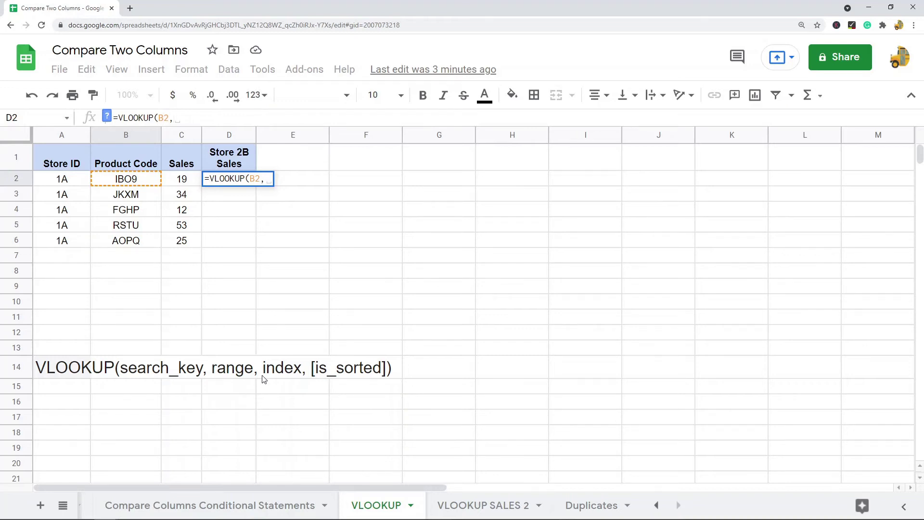
- Add the absolute range 'VLOOKUP SALES 2'!$B:$C and a comma to D2's VLOOKUP
click(483, 505)
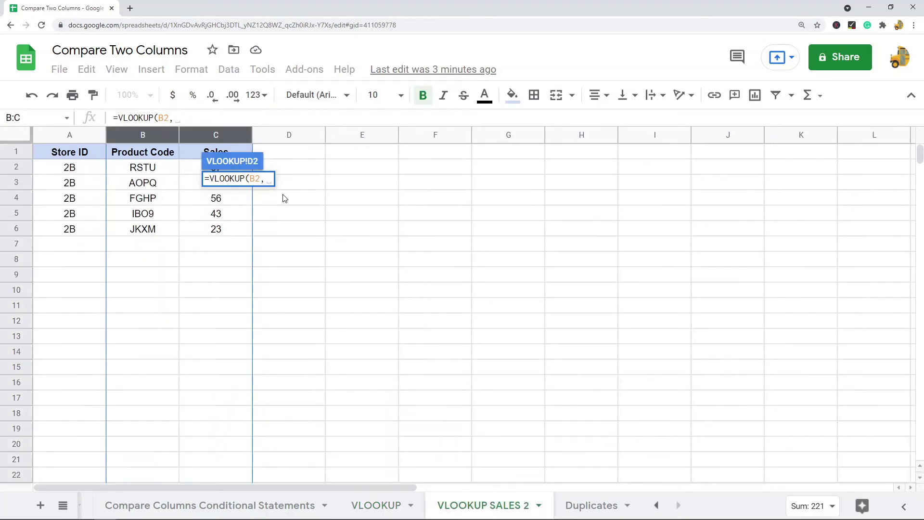
drag(143, 138, 216, 139)
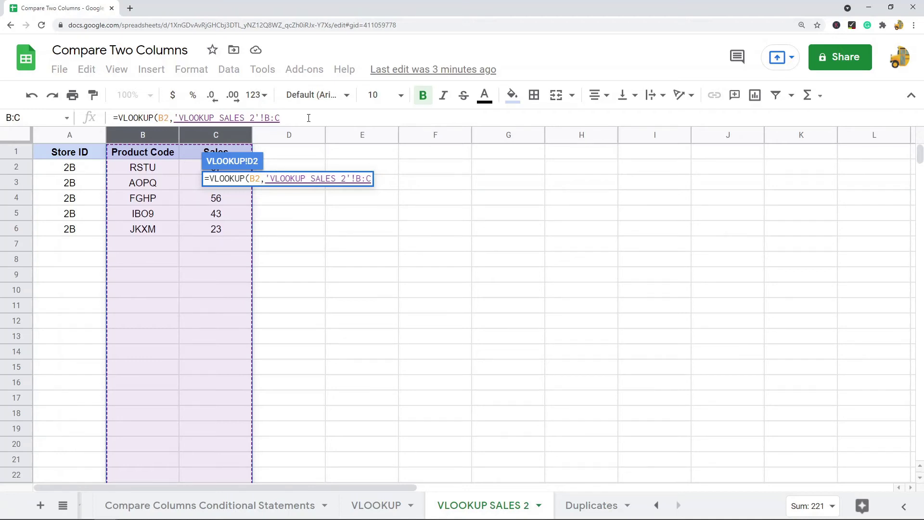
key(F4)
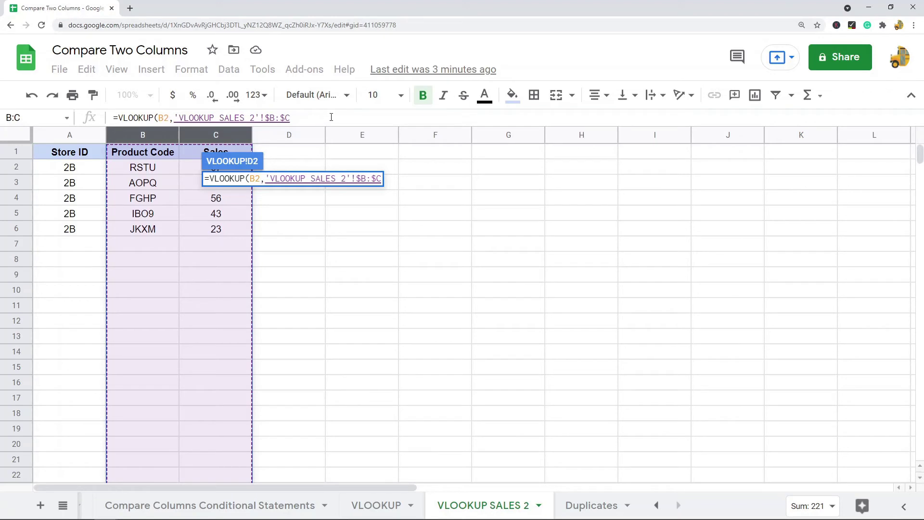
text(,)
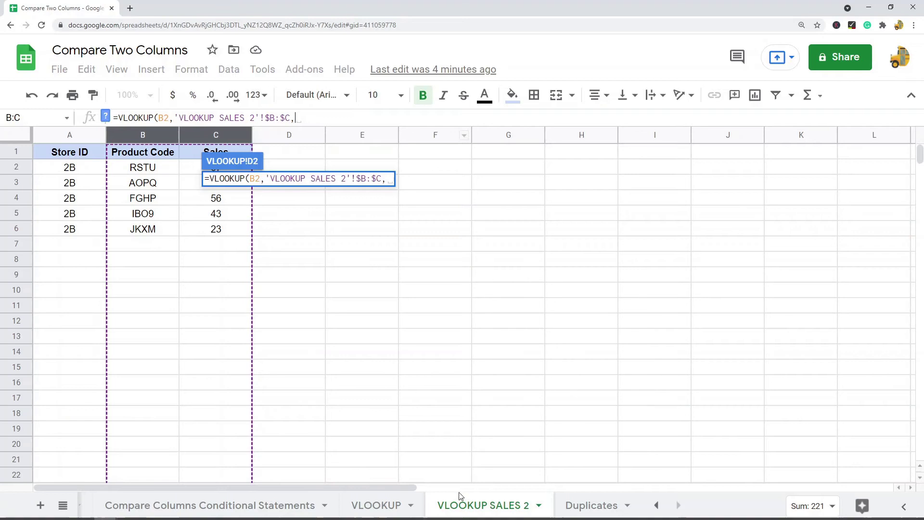
click(377, 504)
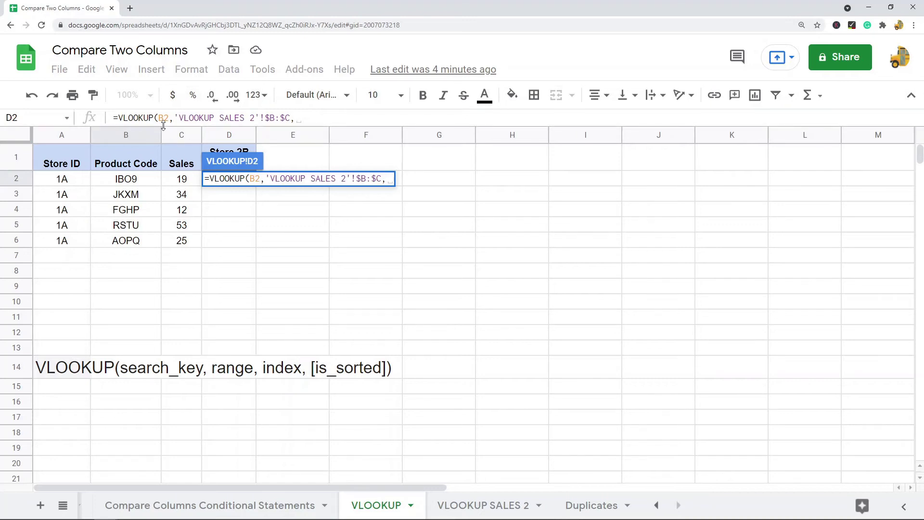
- Finish D2's VLOOKUP with column 2 and FALSE for exact match, returning 43 for IBO9
click(481, 505)
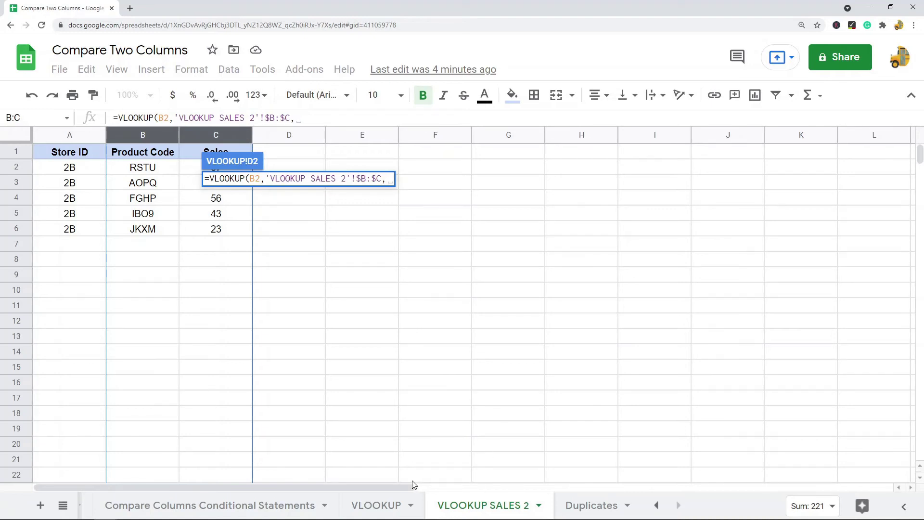
click(381, 505)
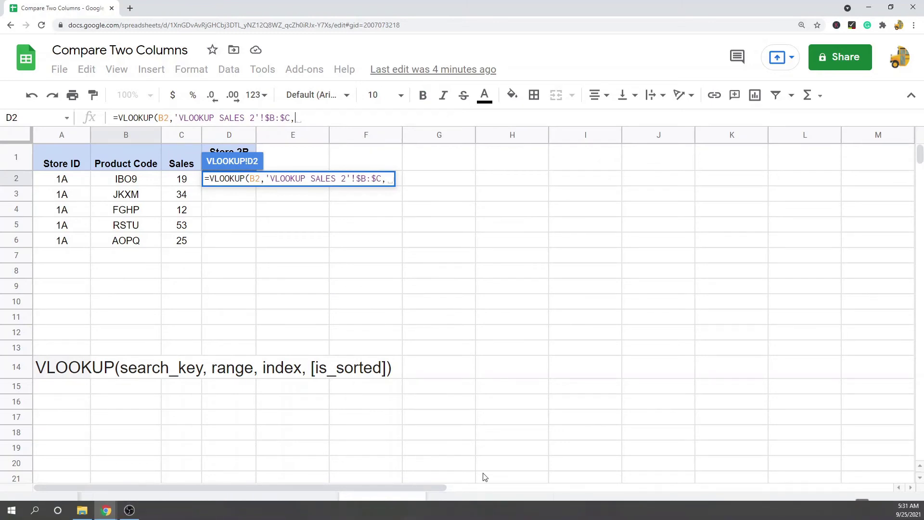
click(484, 505)
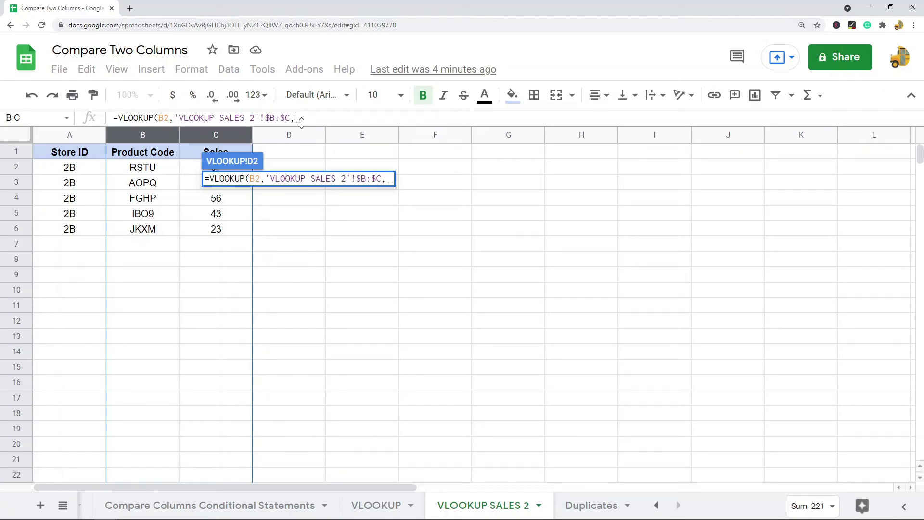
text(2)
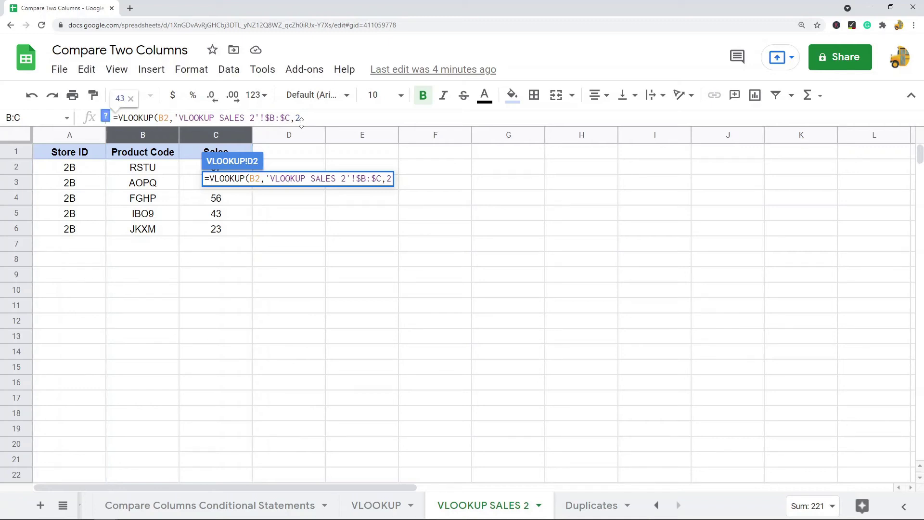
text(,FALSE)
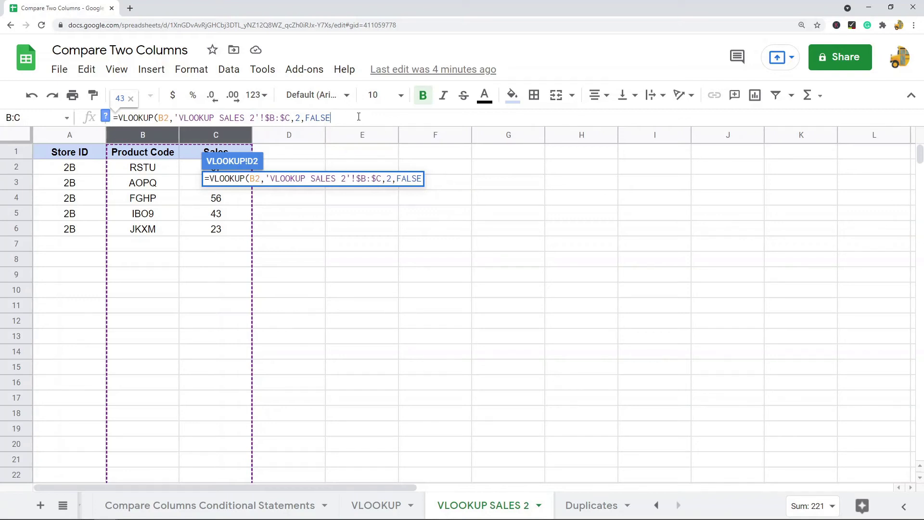
text())
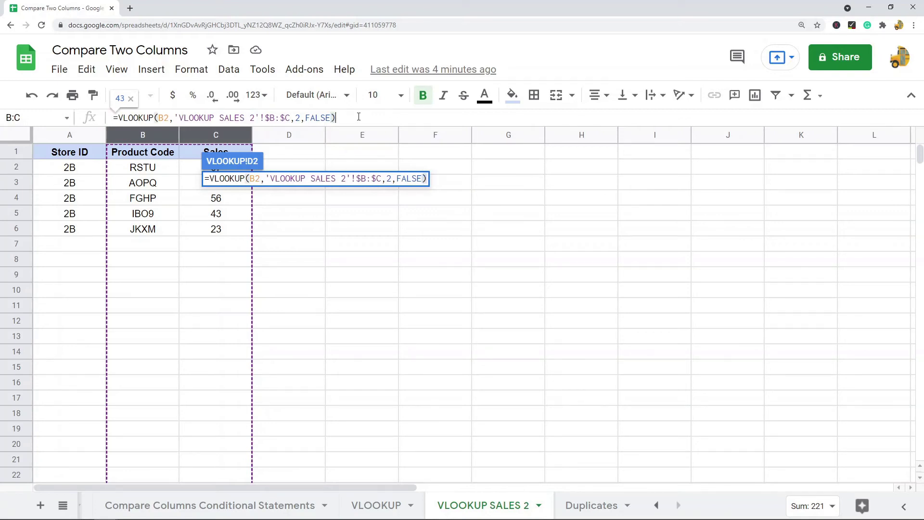
key(Return)
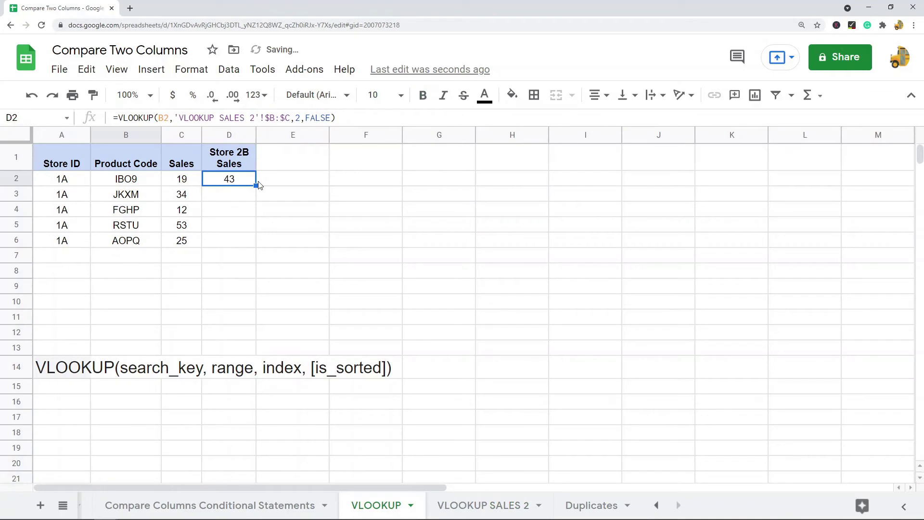
- Copy D2's VLOOKUP into D3:D6, yielding 23, 56, 67 and 32, and check the results
key(ctrl+c)
drag(231, 195, 234, 239)
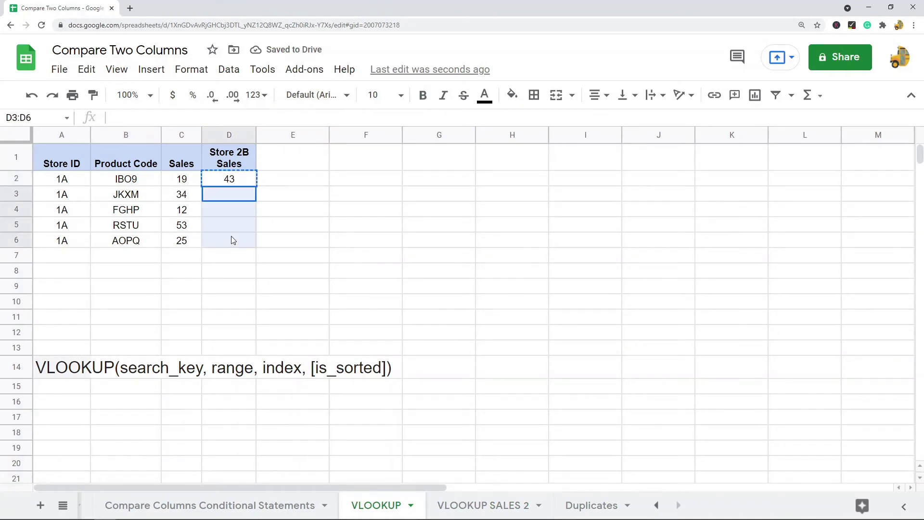
key(ctrl+v)
click(367, 213)
drag(241, 179, 244, 238)
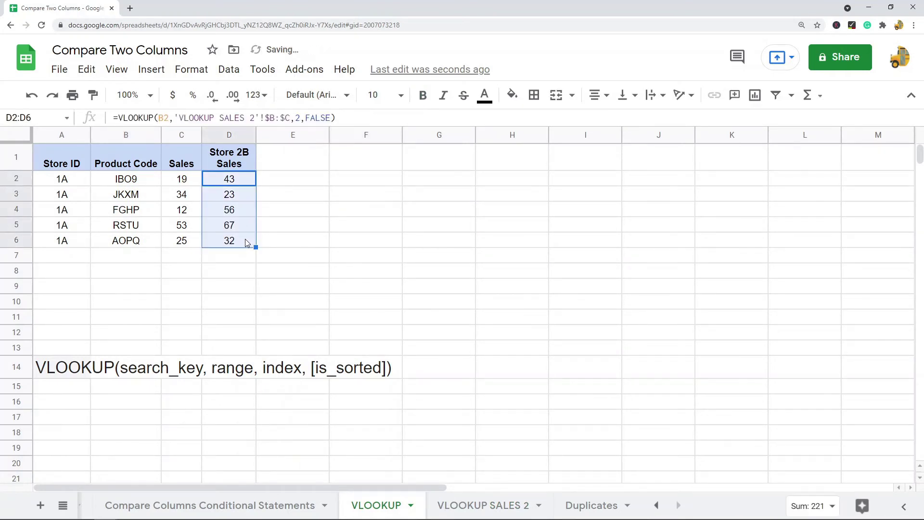
click(241, 186)
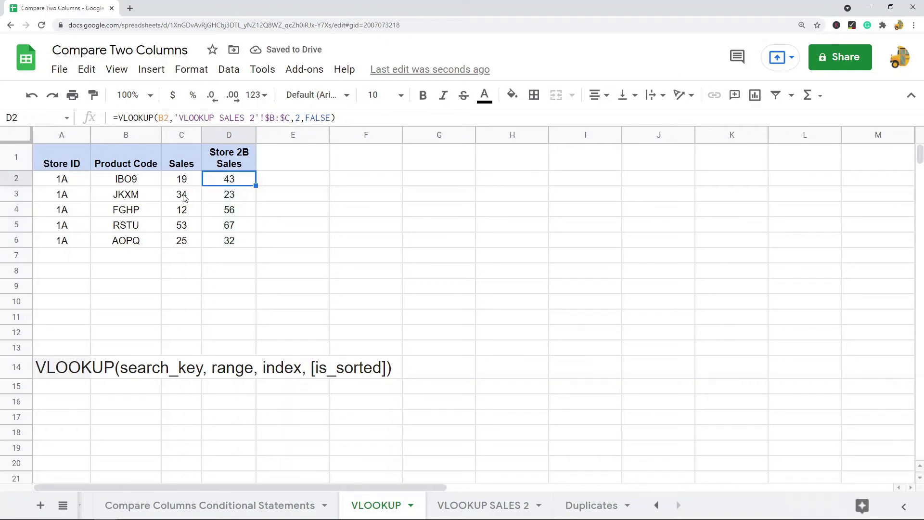
click(121, 185)
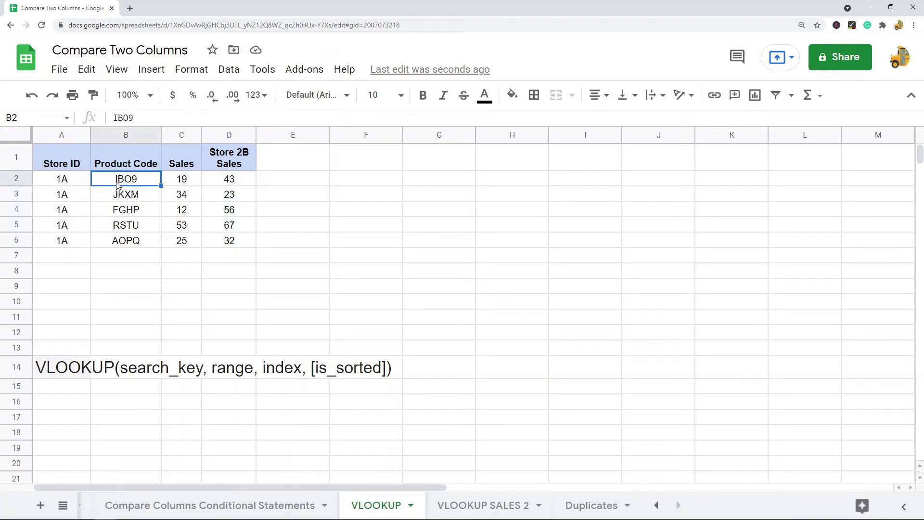
click(229, 184)
click(474, 504)
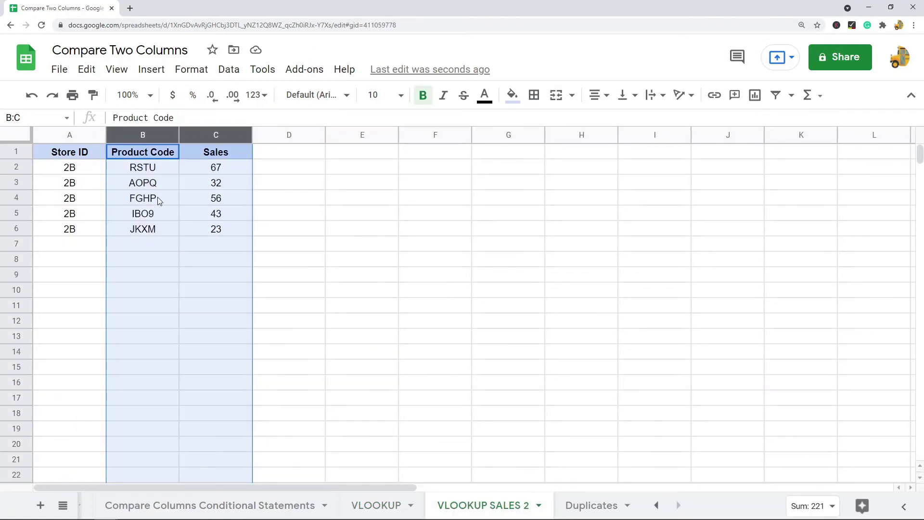
click(160, 213)
click(244, 215)
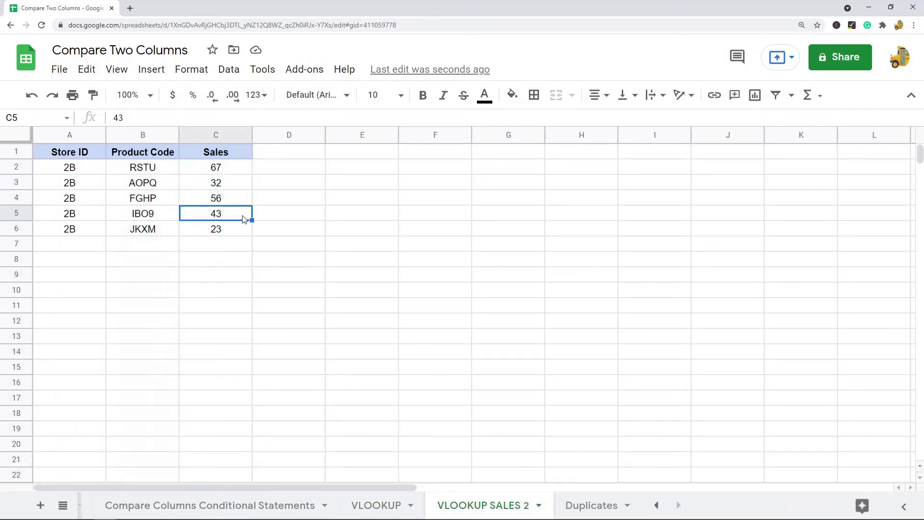
click(379, 504)
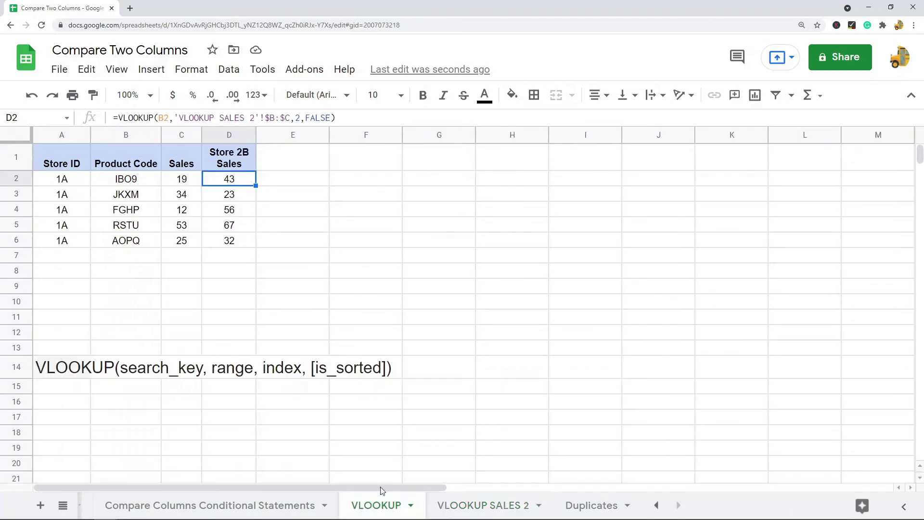
click(134, 185)
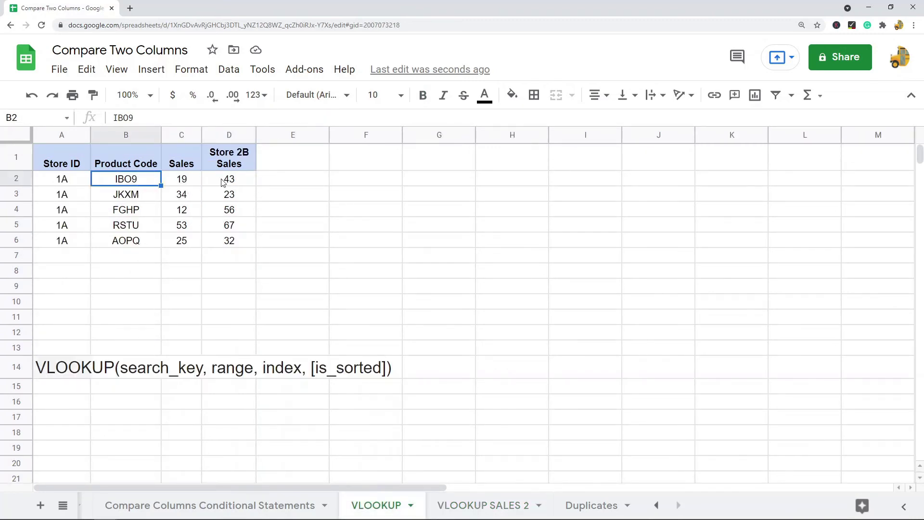
click(457, 505)
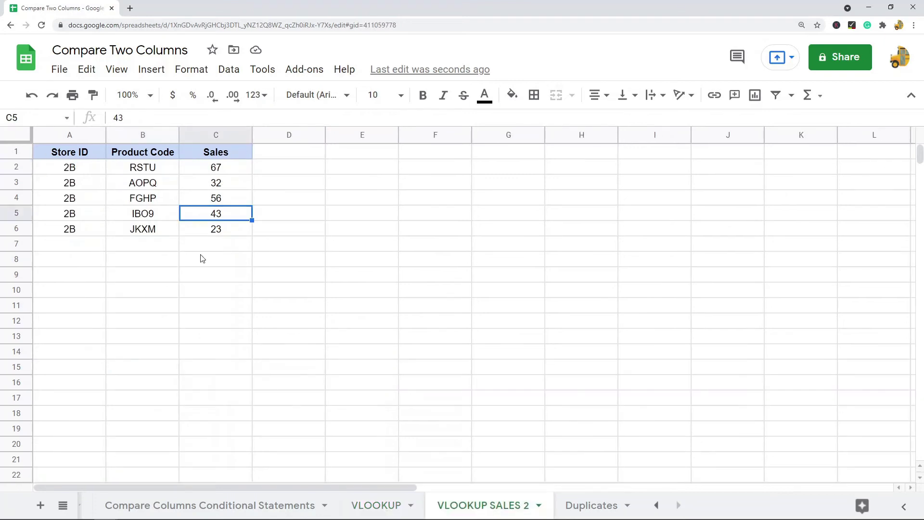
click(392, 505)
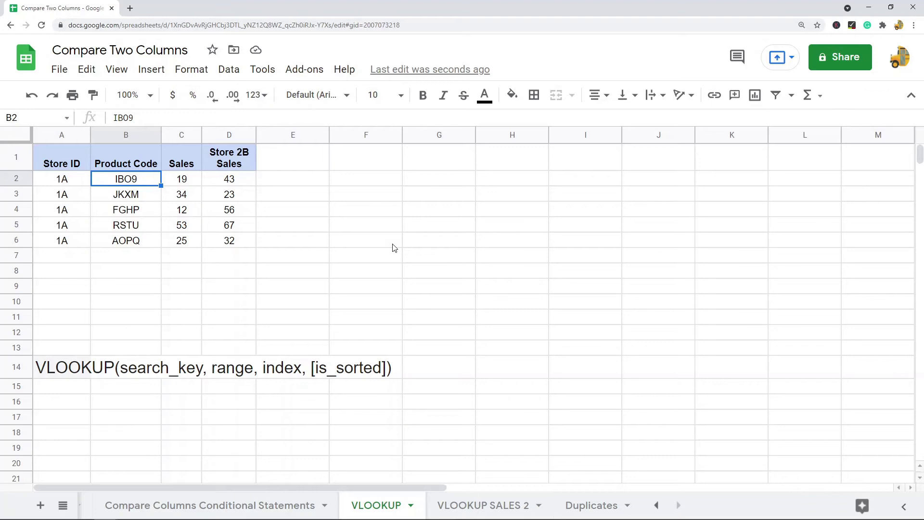
click(63, 182)
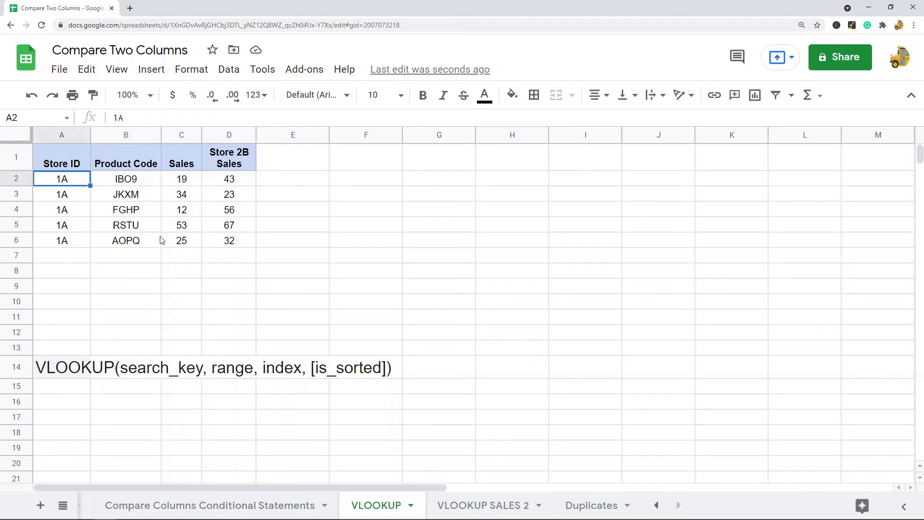
click(239, 162)
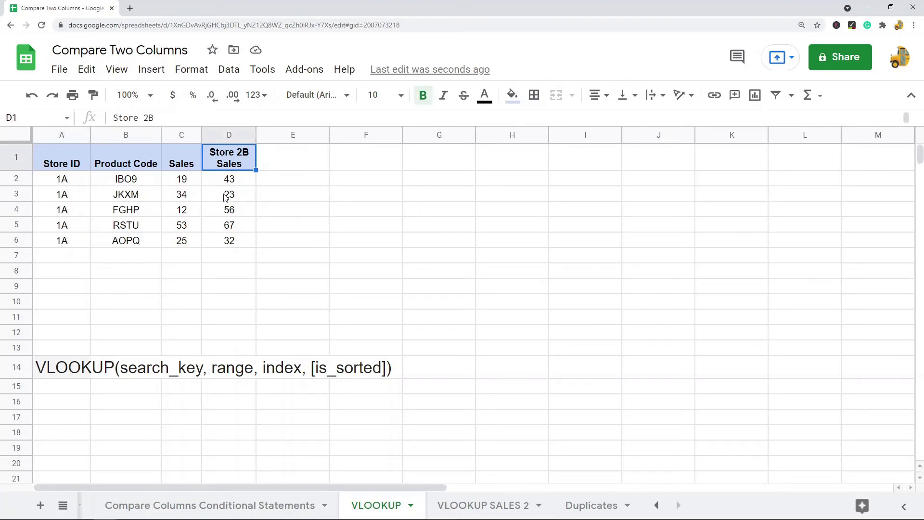
drag(189, 185, 244, 184)
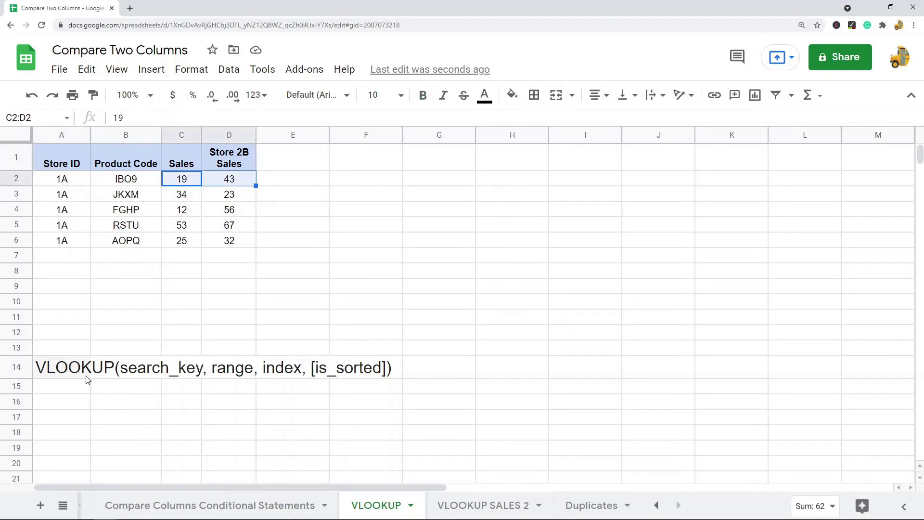
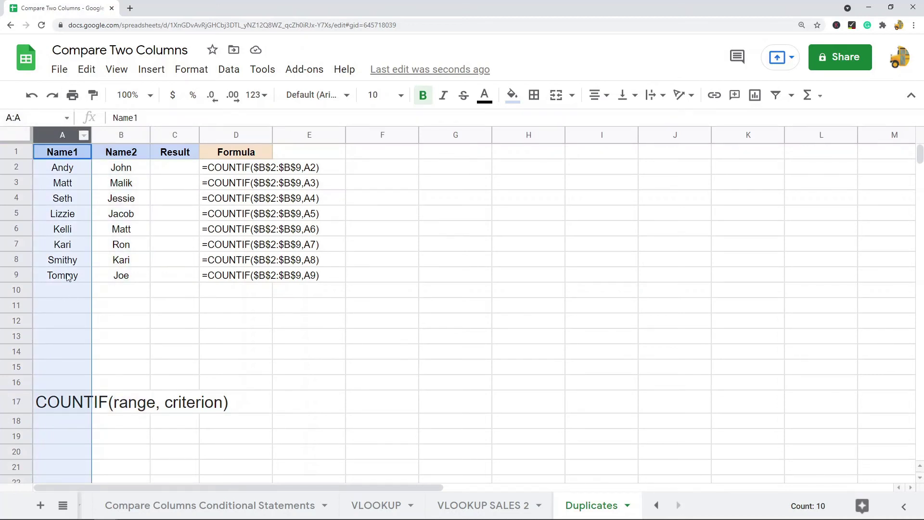
click(118, 139)
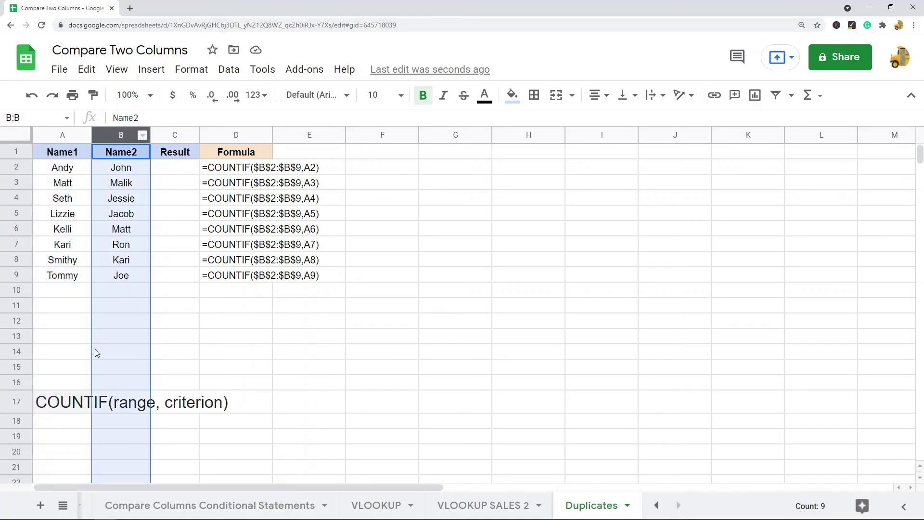
drag(80, 173, 128, 281)
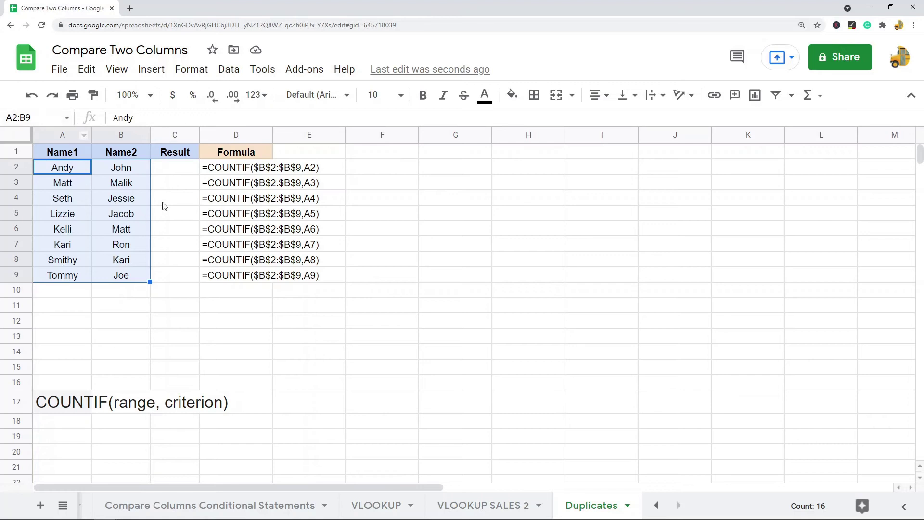
click(71, 174)
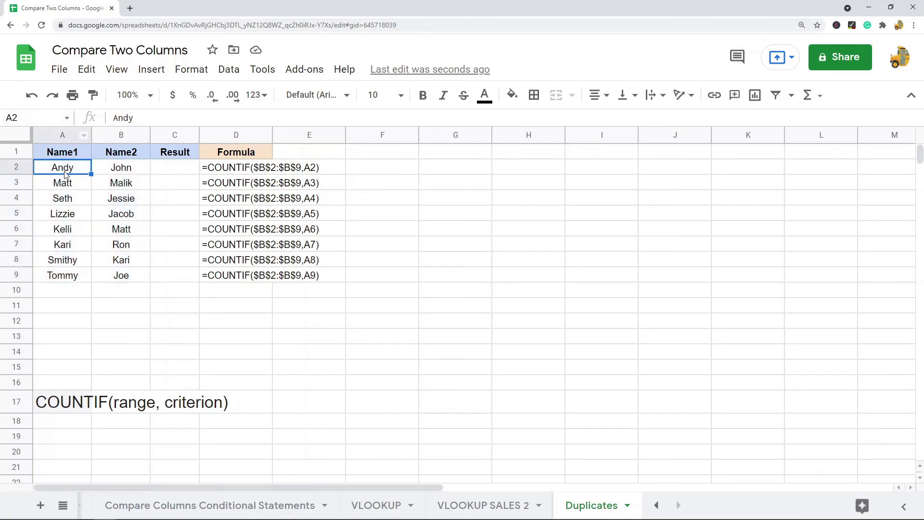
drag(125, 175, 130, 274)
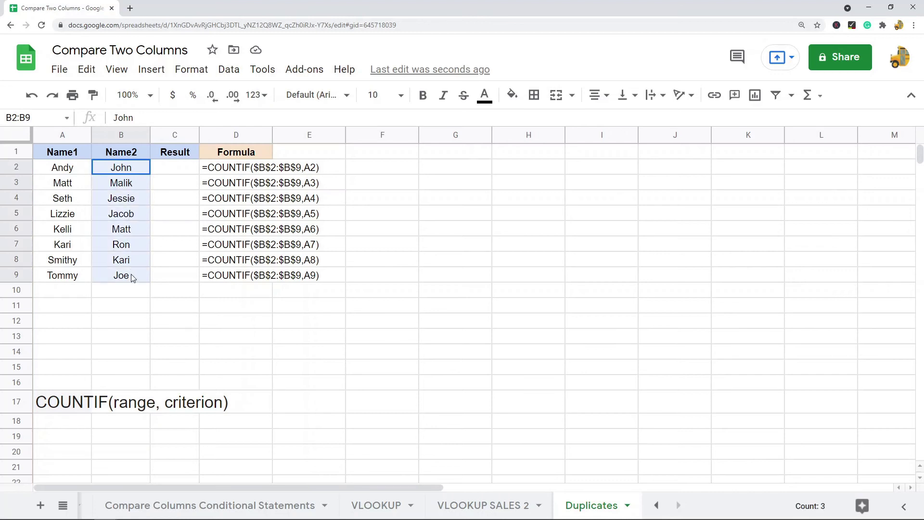
click(64, 185)
drag(129, 171, 131, 289)
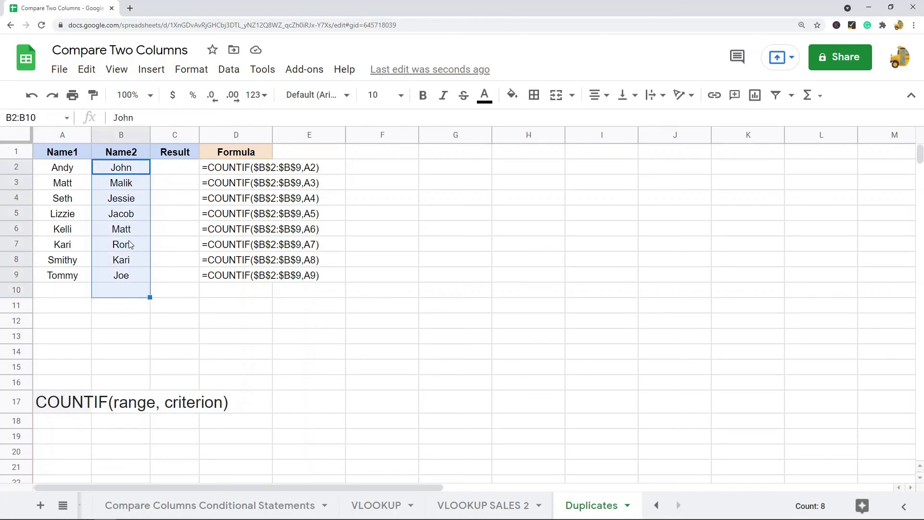
click(131, 231)
click(73, 197)
drag(115, 168, 128, 276)
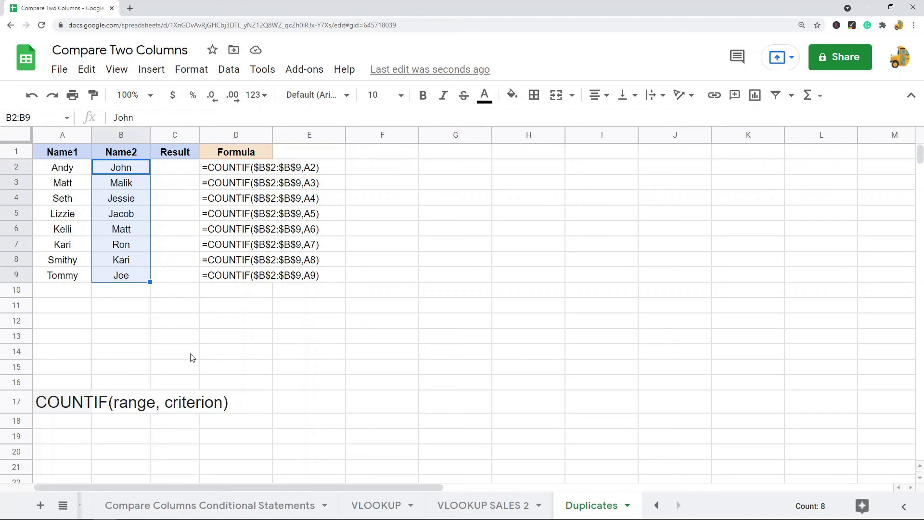
click(78, 403)
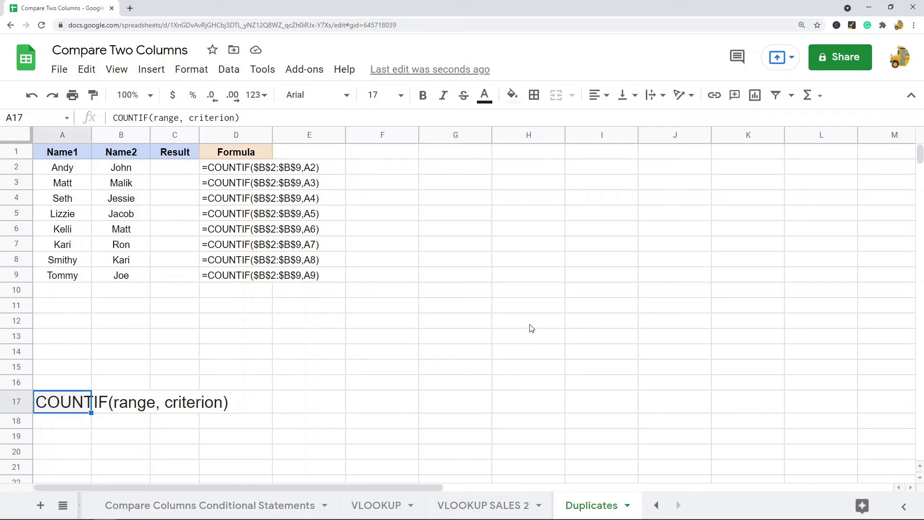
click(212, 356)
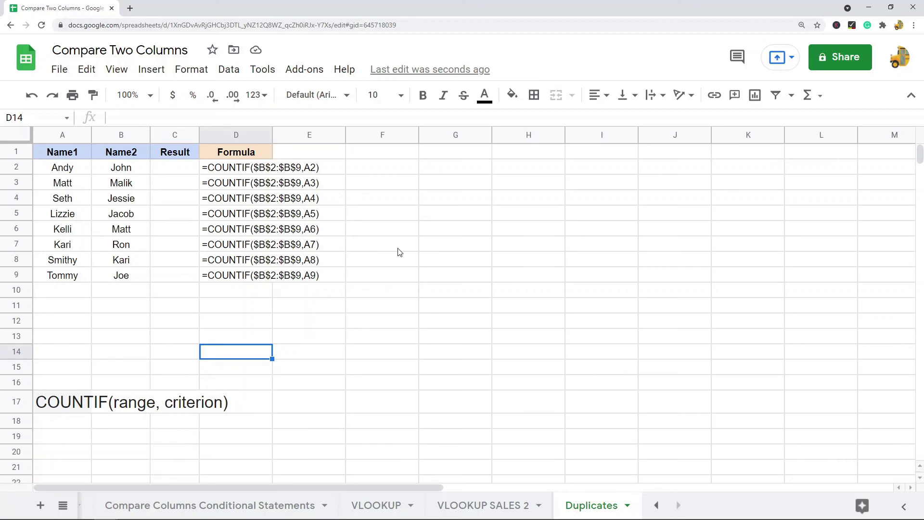
click(174, 169)
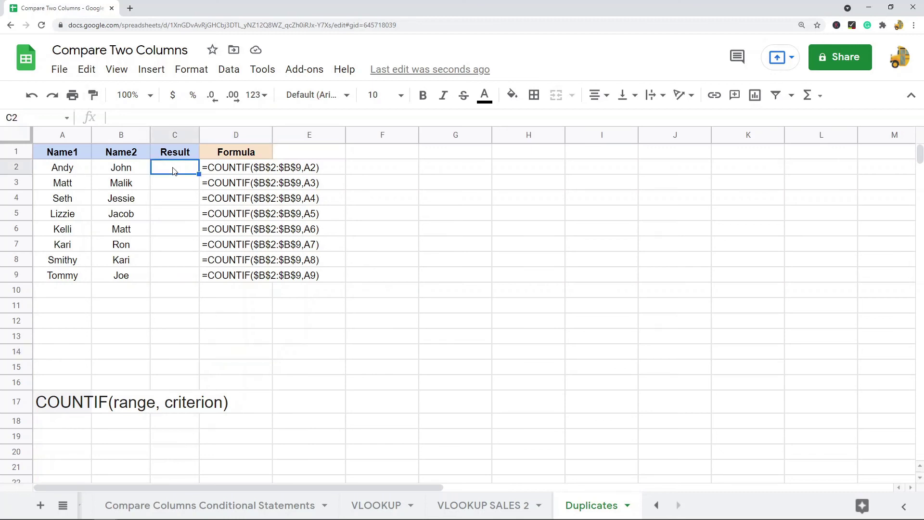
- Enter =COUNTIF($B$2:$B$9,A2) in C2, with B2:B9 made absolute and A2 as the criterion
text(=COUNTIF()
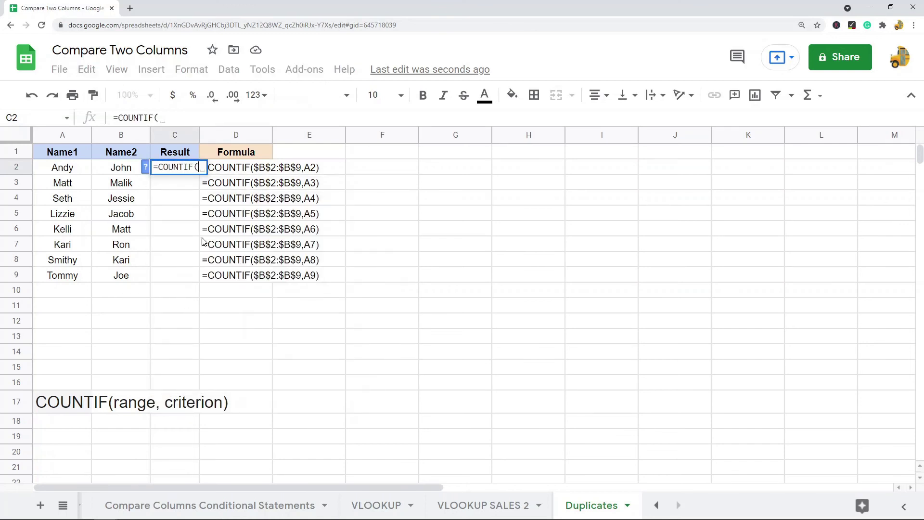
drag(128, 172, 121, 277)
click(207, 116)
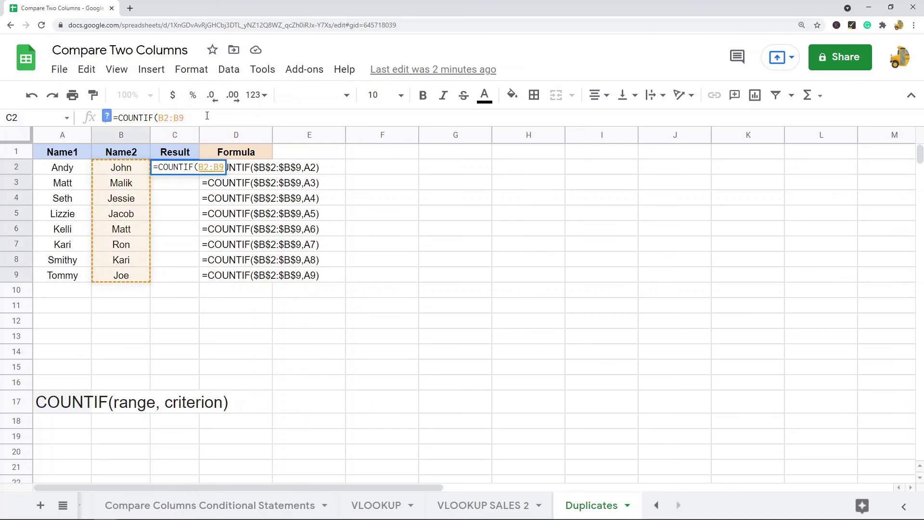
key(F4)
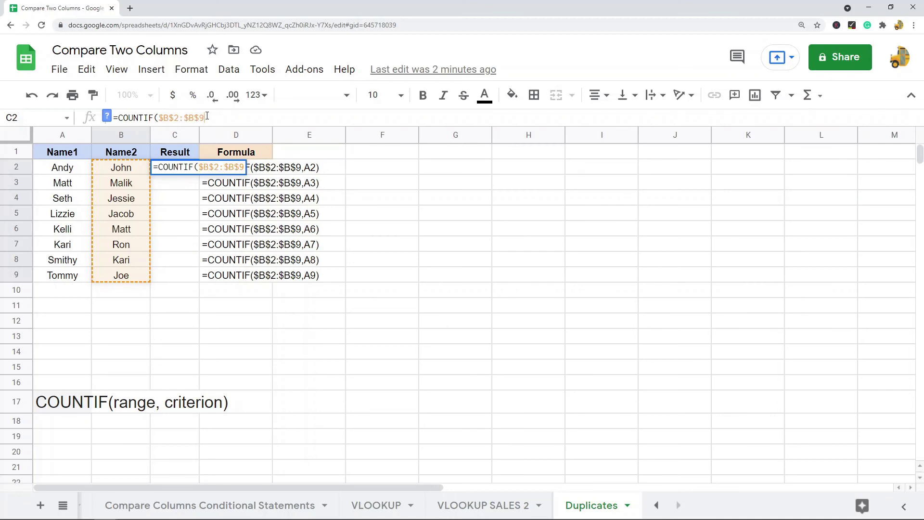
text(,)
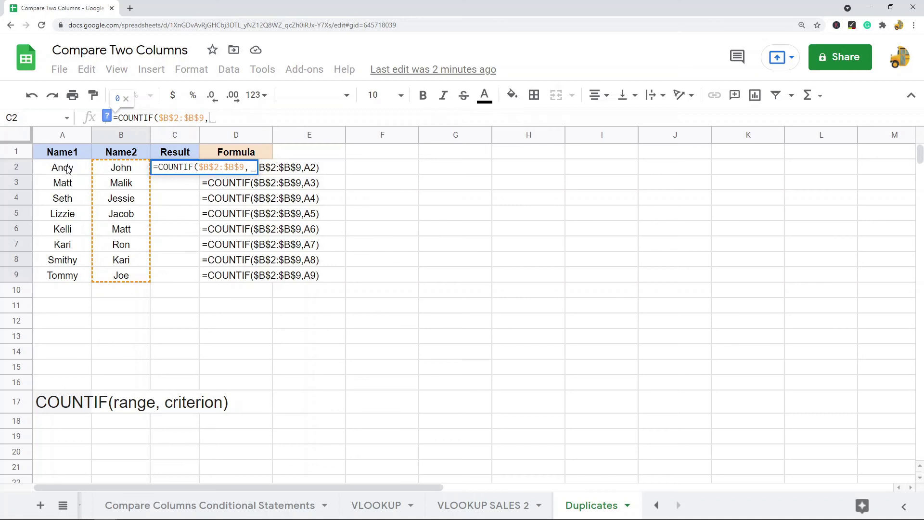
click(67, 169)
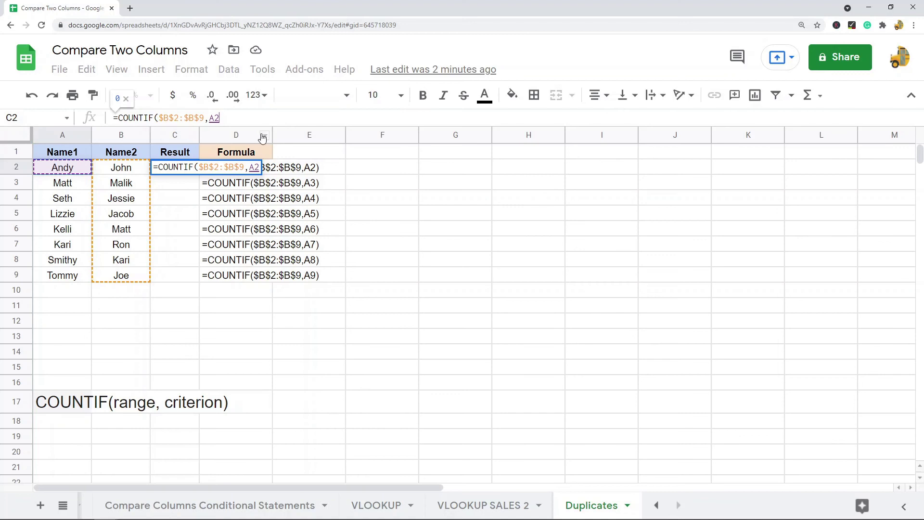
key(Return)
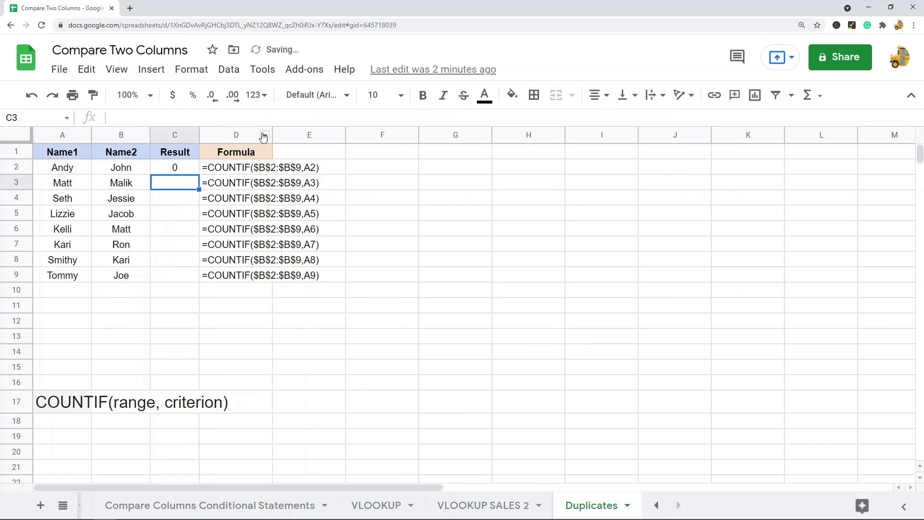
- Check C2's COUNTIF result of 0 against Andy in A2 and the Name2 list B2:B9
click(172, 167)
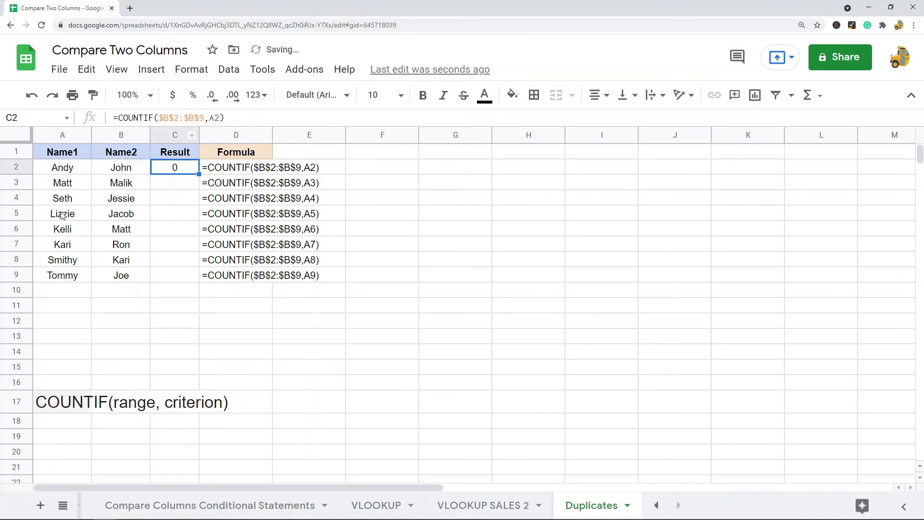
click(64, 171)
drag(119, 175, 121, 276)
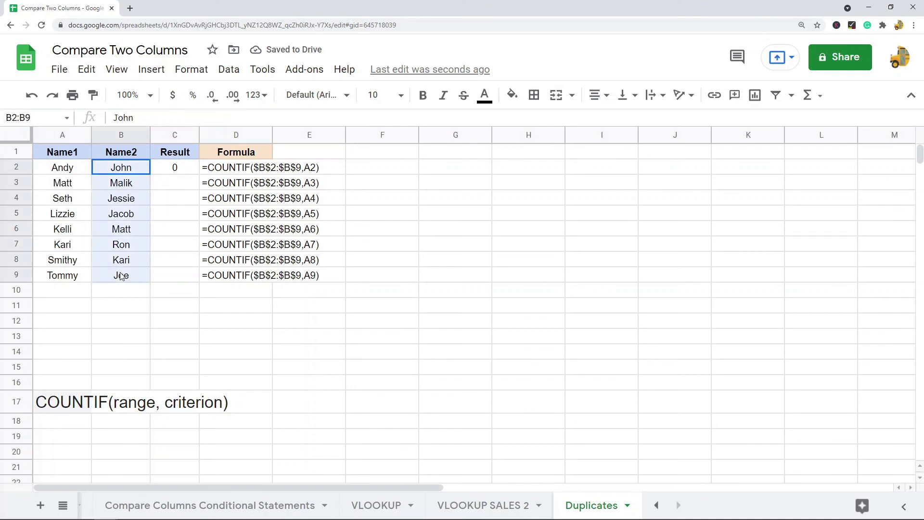
click(169, 167)
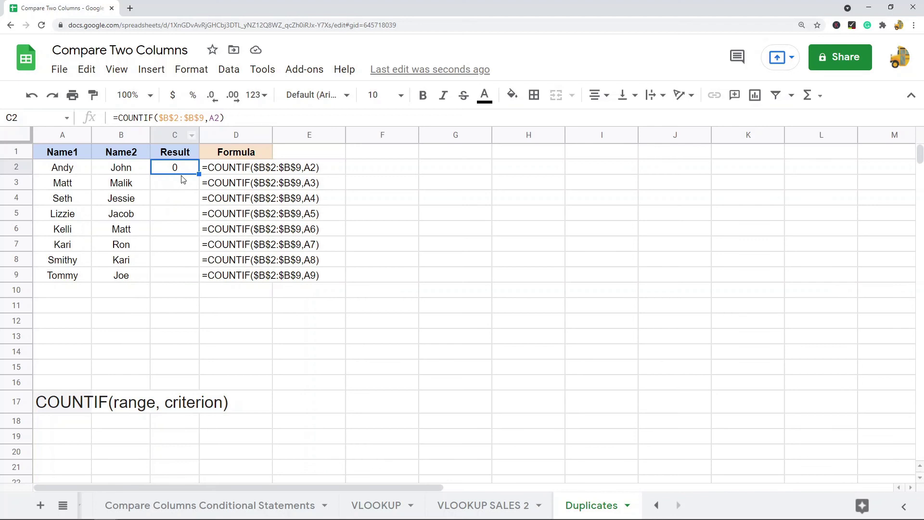
- Review the C2 formula's A2 criterion and the B2:B9 Name2 range without changing it
click(219, 118)
drag(219, 118, 154, 117)
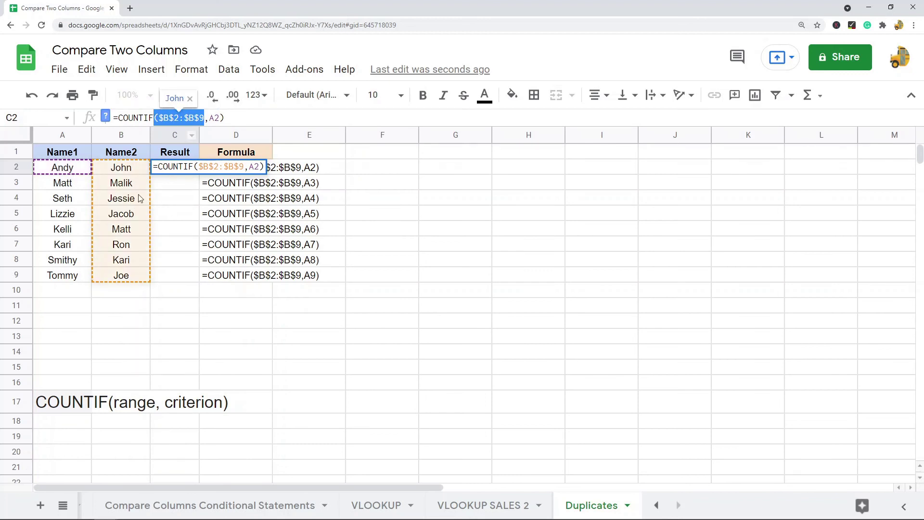
key(Escape)
click(67, 171)
drag(129, 174, 122, 275)
- Copy the C2 COUNTIF formula and paste it into C3:C9
click(178, 170)
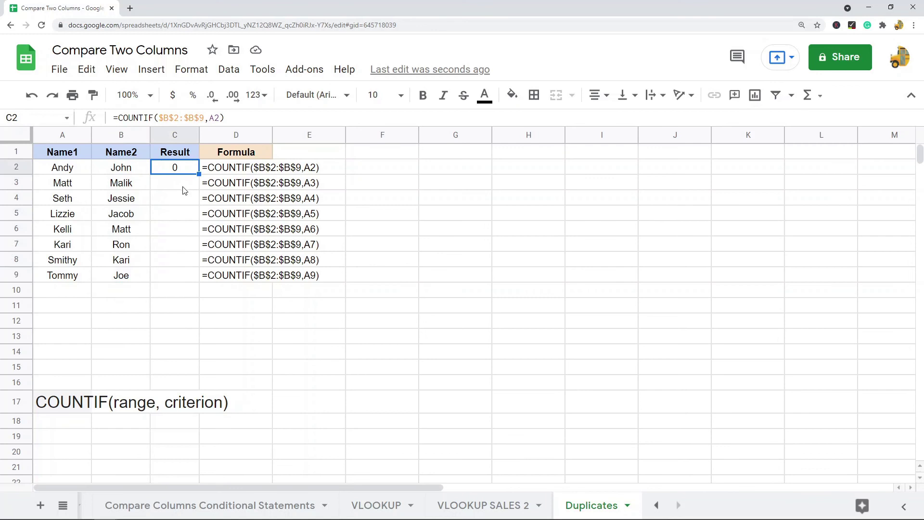
key(ctrl+c)
drag(181, 185, 175, 272)
key(ctrl+v)
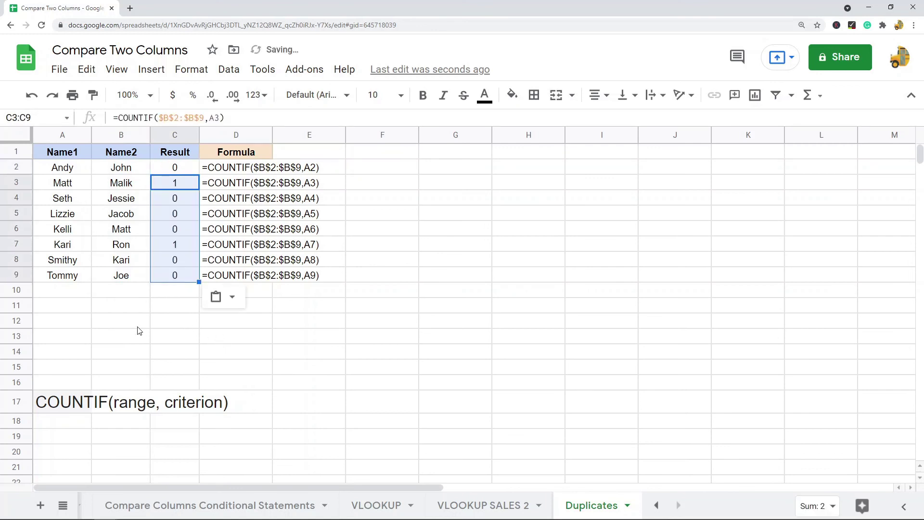
click(139, 325)
click(173, 182)
click(67, 189)
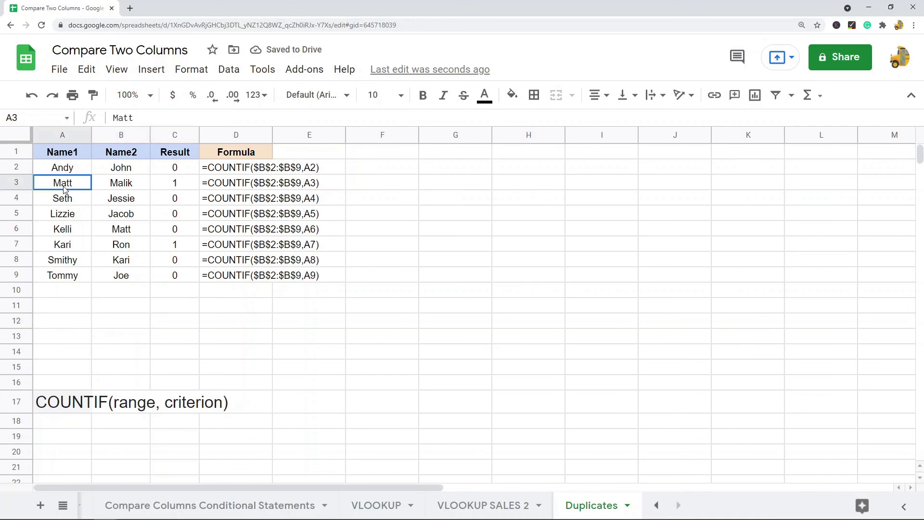
drag(123, 172, 123, 274)
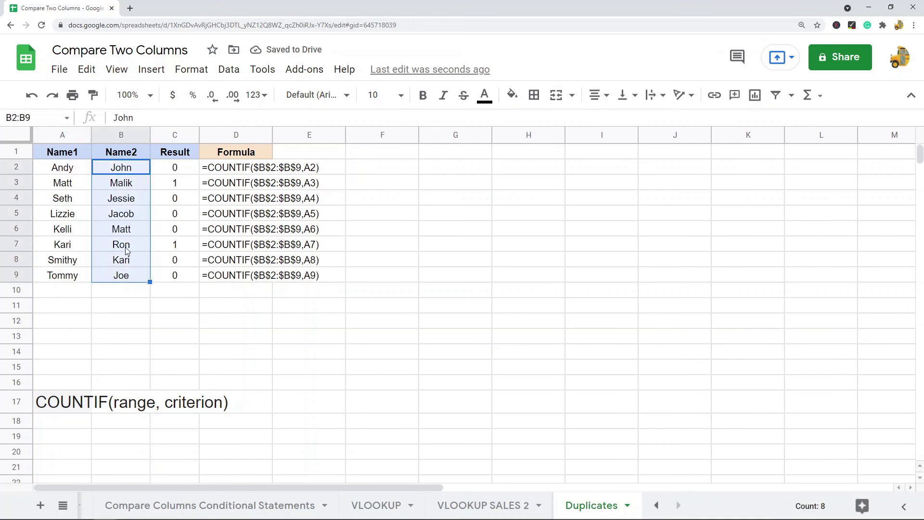
click(130, 233)
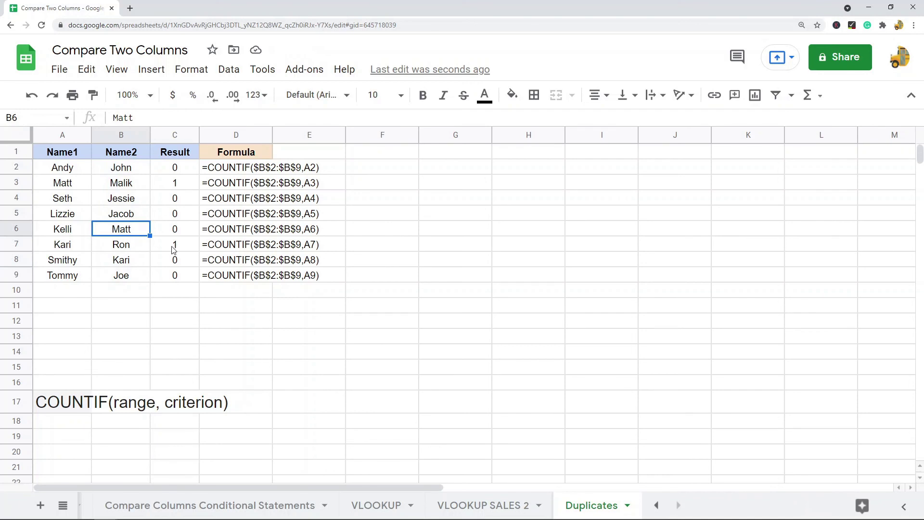
click(82, 250)
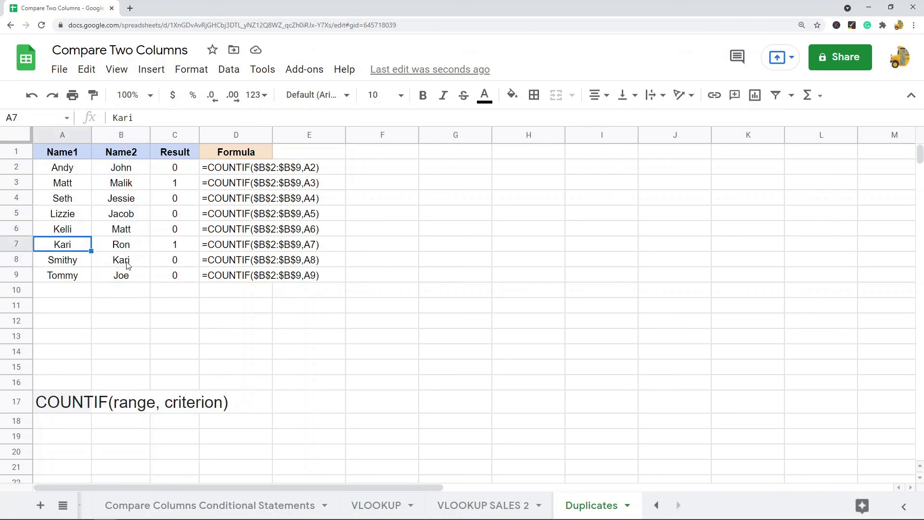
drag(120, 172, 122, 278)
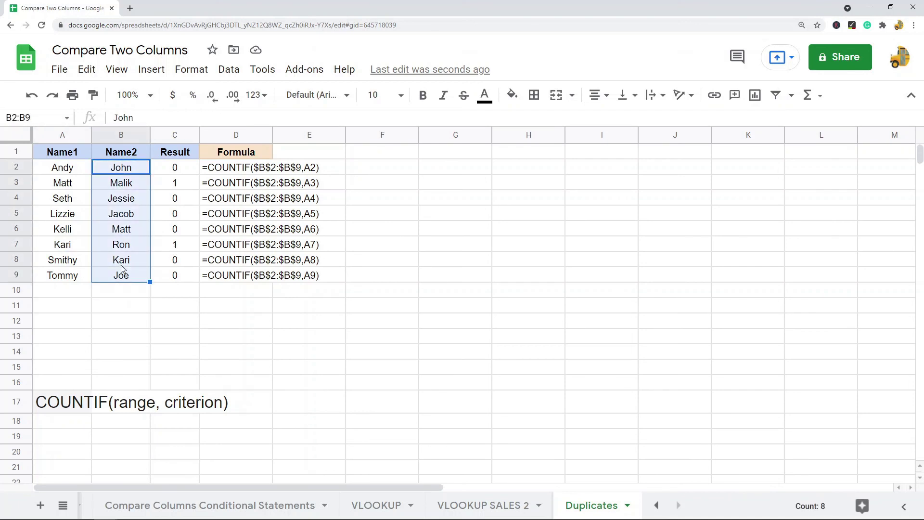
click(121, 265)
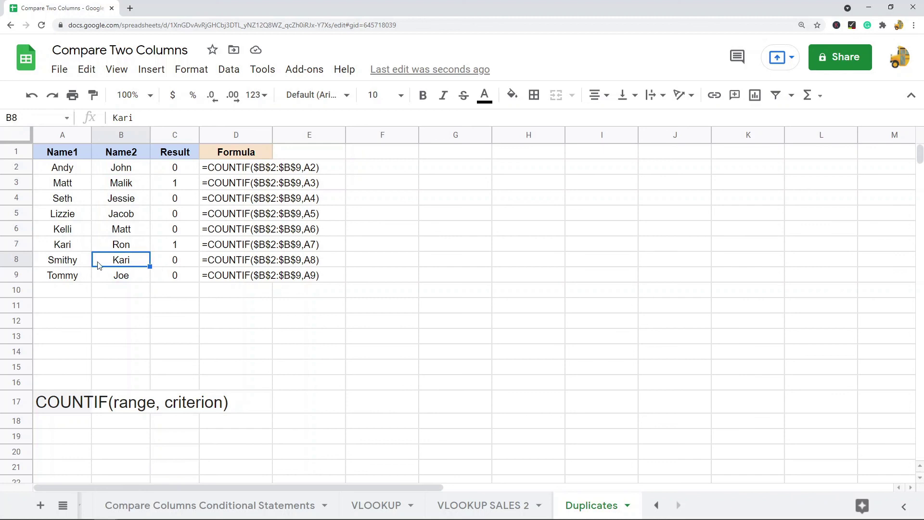
drag(175, 275, 175, 169)
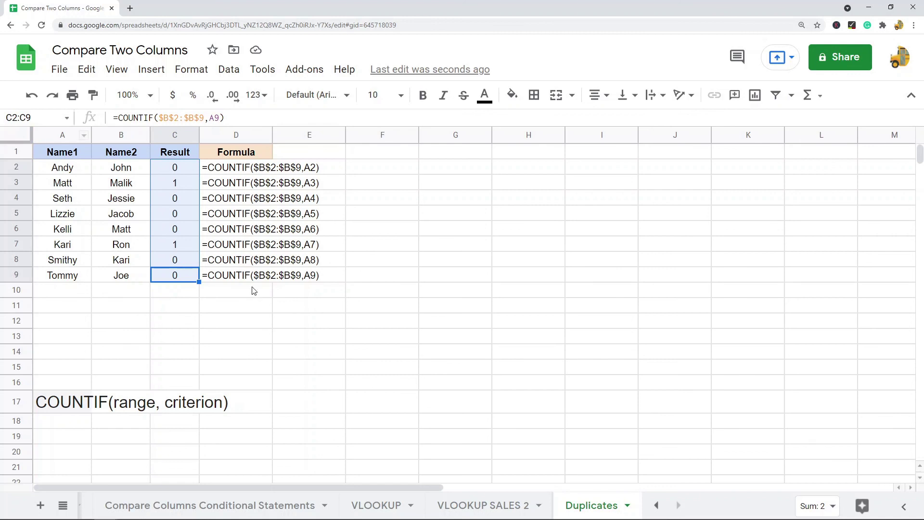
click(177, 186)
click(177, 245)
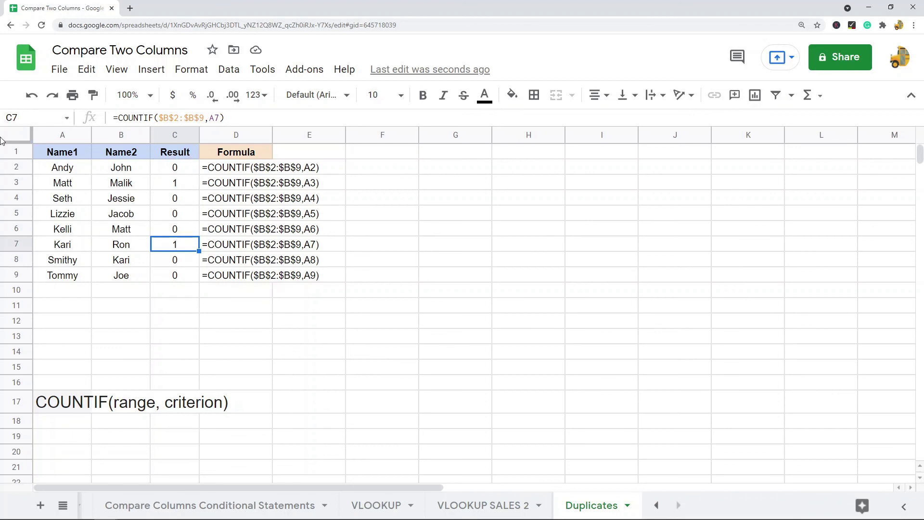
click(16, 138)
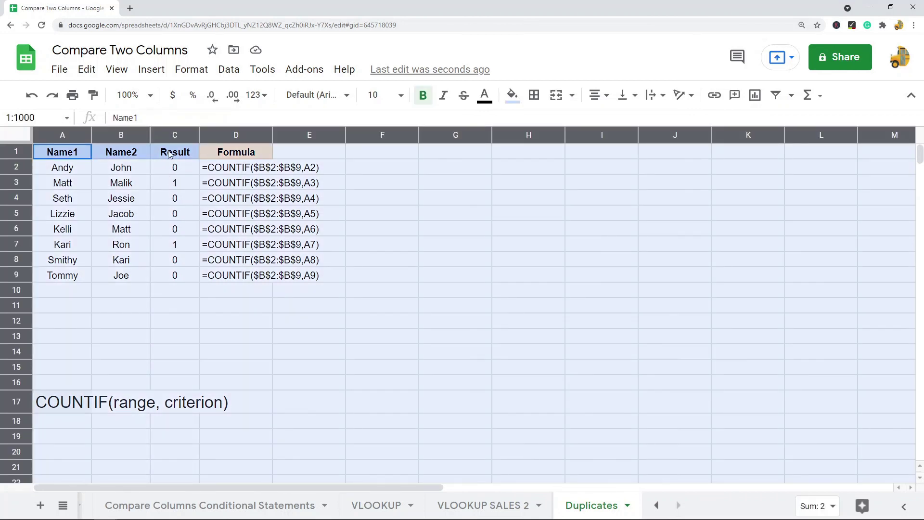
click(176, 187)
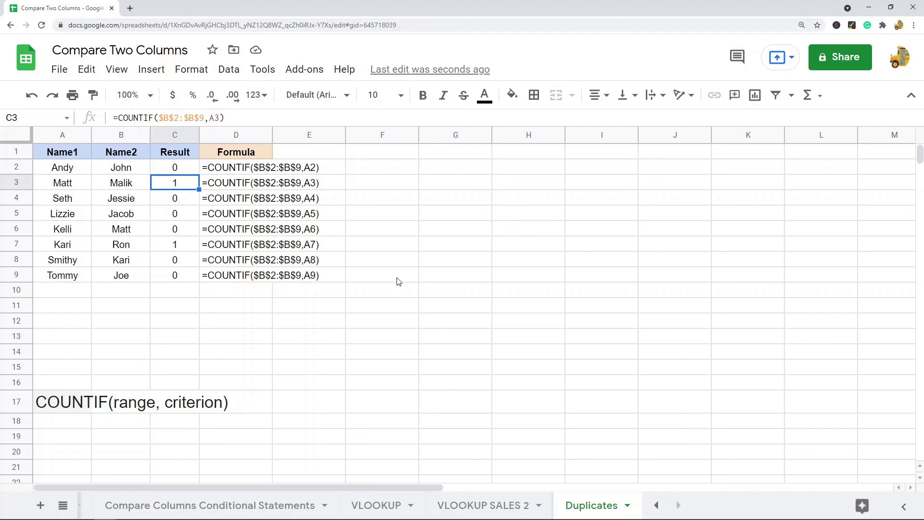
click(67, 409)
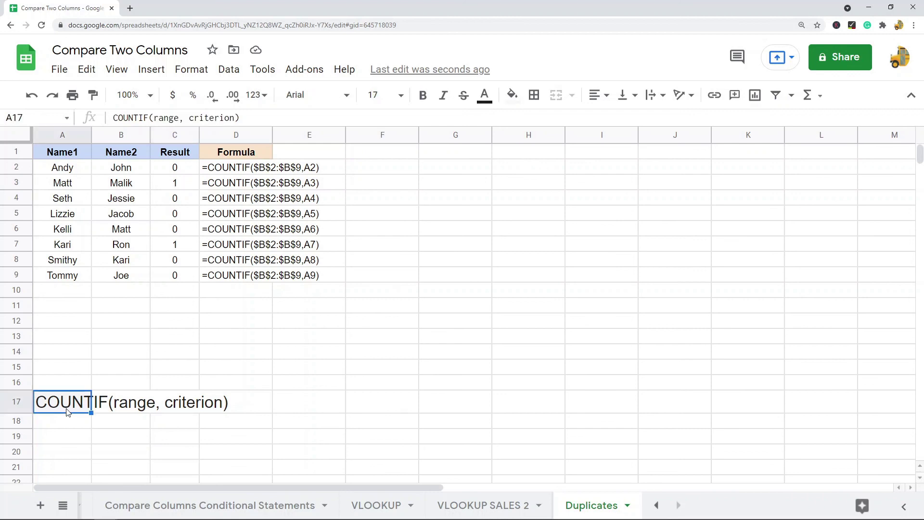